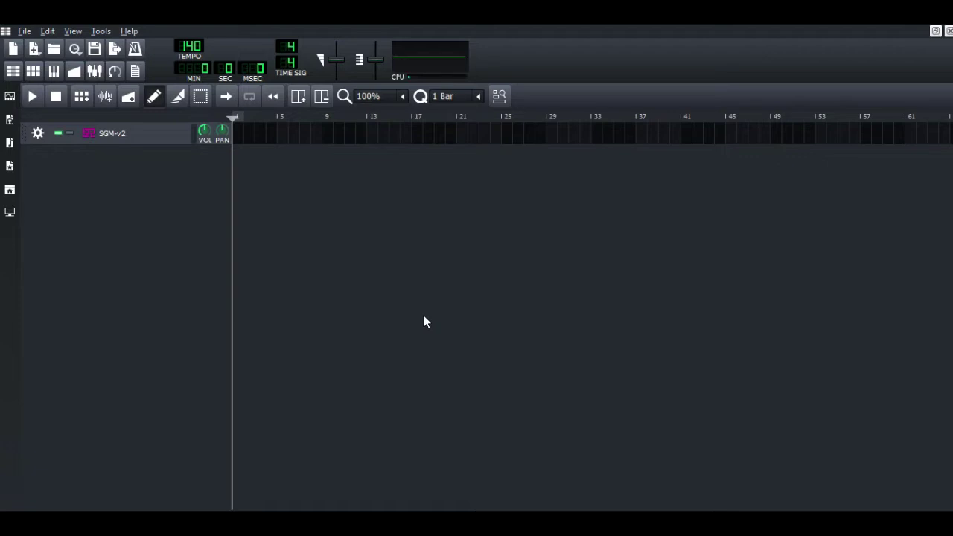
Examine the available instrument plugins and the SGM-v2 track's soundfont settings, and close both
left_click(11, 98)
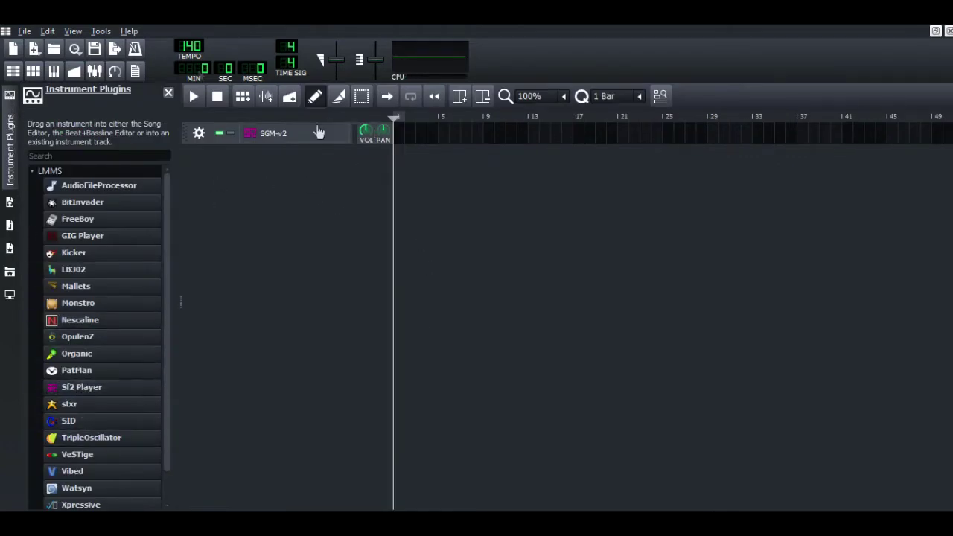
scroll(111, 372, "down", 1)
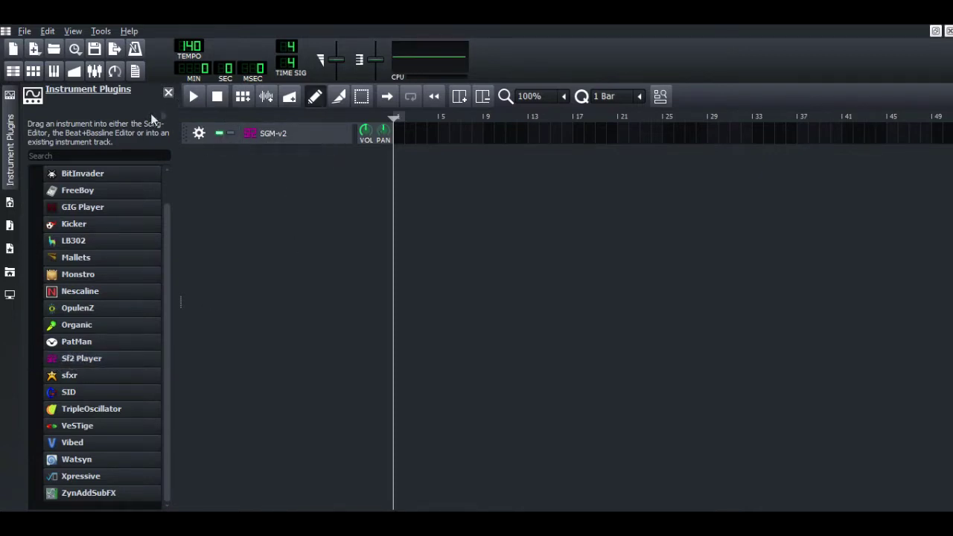
left_click(277, 138)
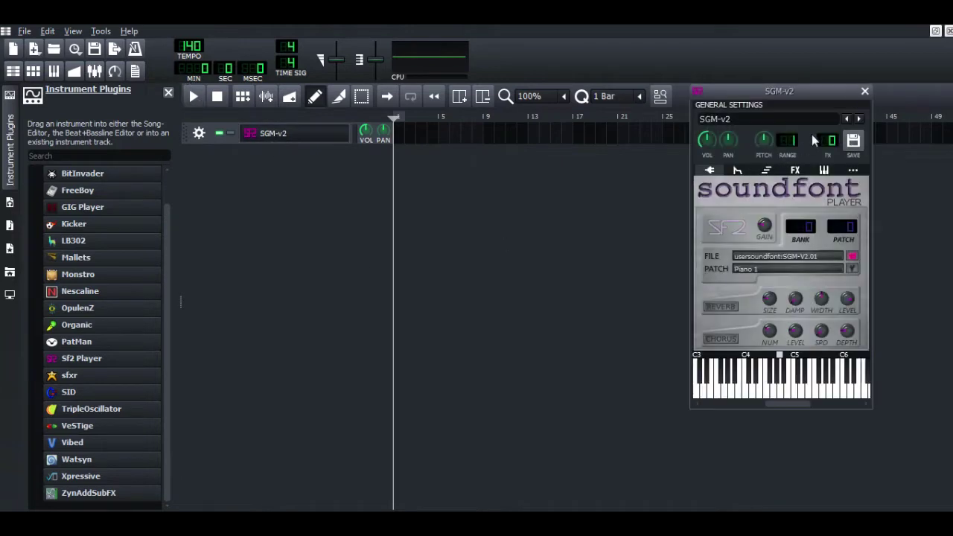
left_click(865, 92)
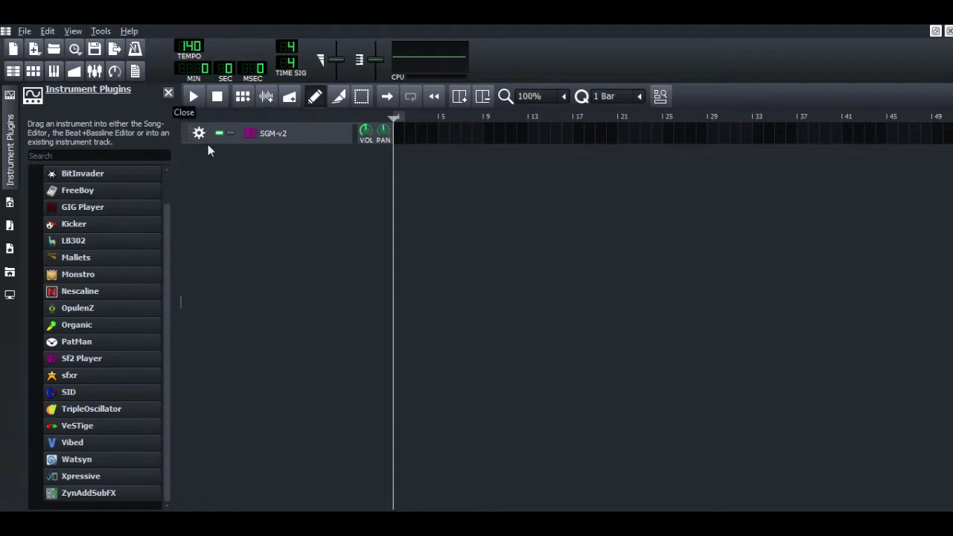
left_click(168, 95)
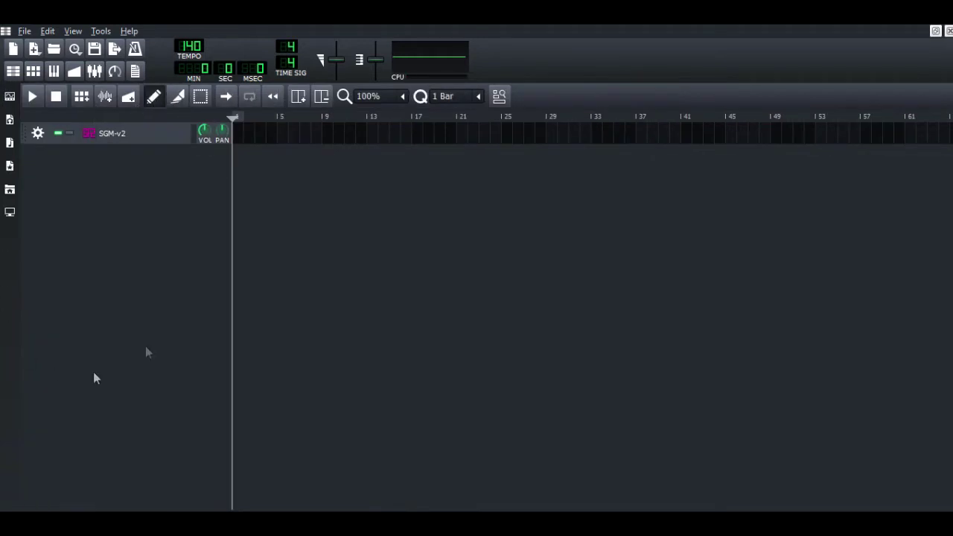
Rename the SGM-v2 track to piano
double_click(130, 135)
type("piano")
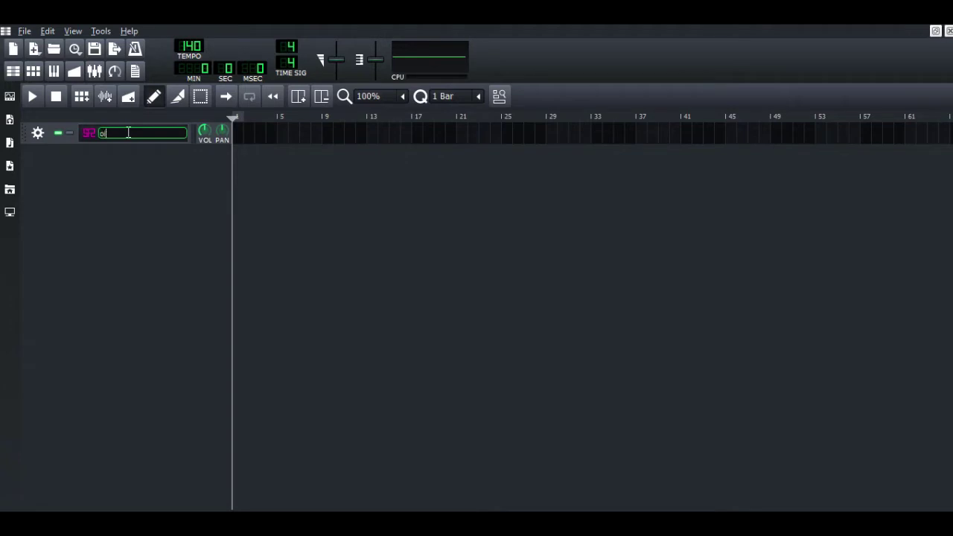
key("BackSpace")
key("BackSpace")
key("BackSpace")
key("BackSpace")
key("BackSpace")
type("piano")
key("Return")
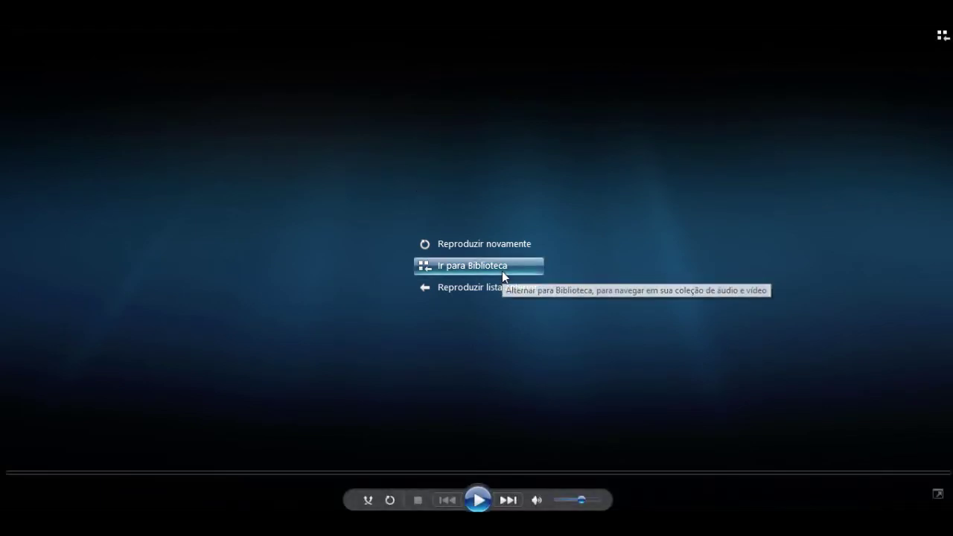
Switch to Windows Media Player and play the loaded media again
left_click(483, 503)
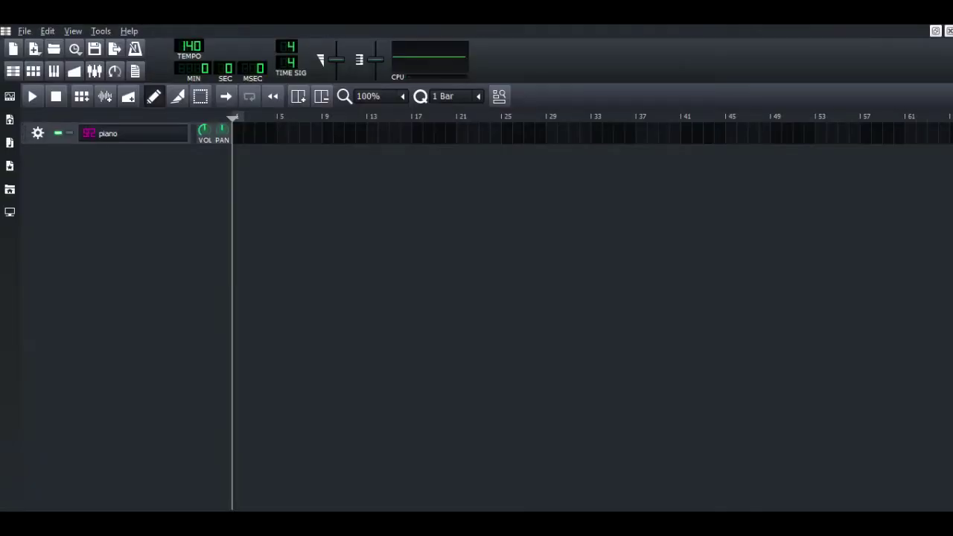
Open the piano track's clip at bar 1 in the Piano-Roll, reposition the editor window, and close it
mouse_move(534, 525)
right_click(243, 138)
left_click(287, 142)
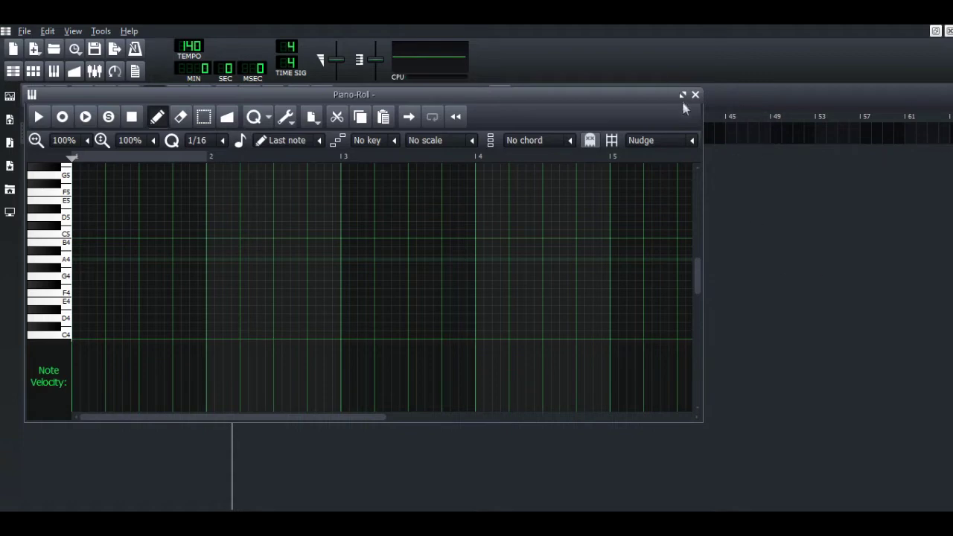
left_click_drag(484, 96, 524, 144)
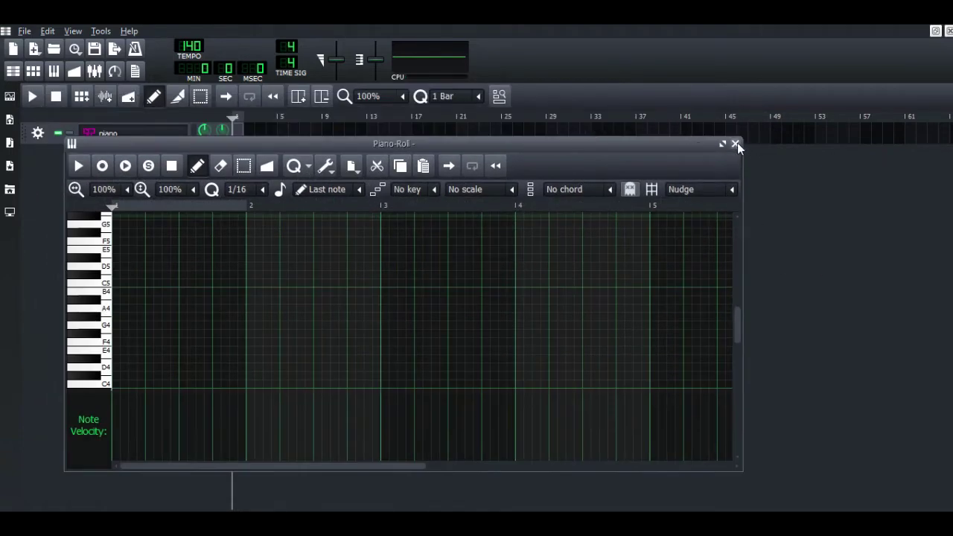
left_click(734, 144)
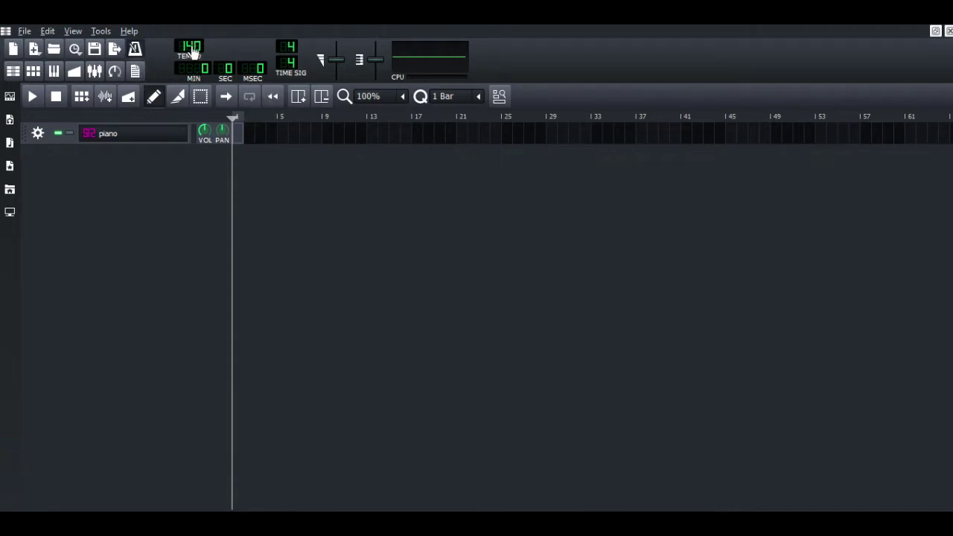
Set the song tempo to 120 and start playback to hear it
scroll(193, 51, "up", 2)
scroll(198, 50, "down", 6)
scroll(197, 54, "down", 8)
scroll(196, 53, "down", 2)
scroll(200, 61, "down", 7)
scroll(195, 57, "down", 1)
left_click(33, 95)
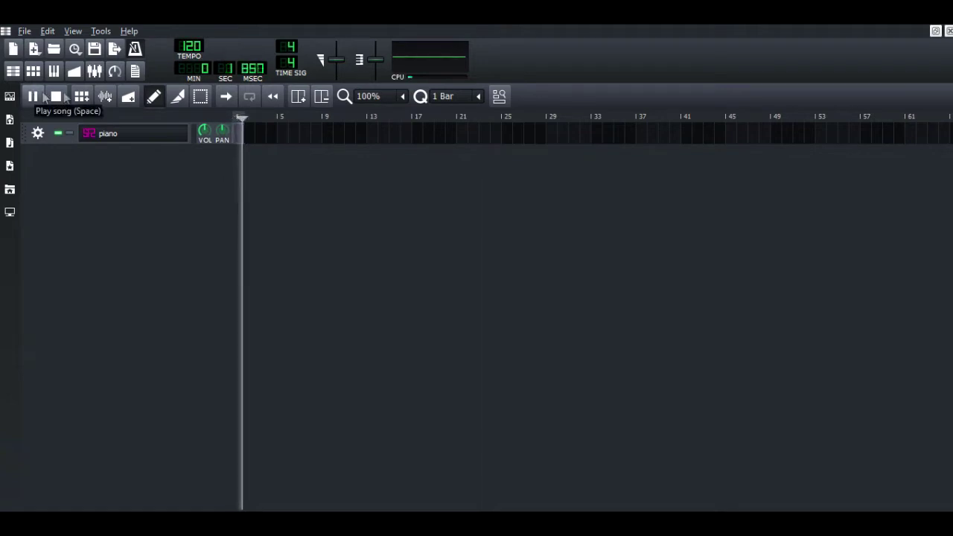
Lower the tempo to 110 during playback and restart the song from the beginning
scroll(195, 57, "down", 5)
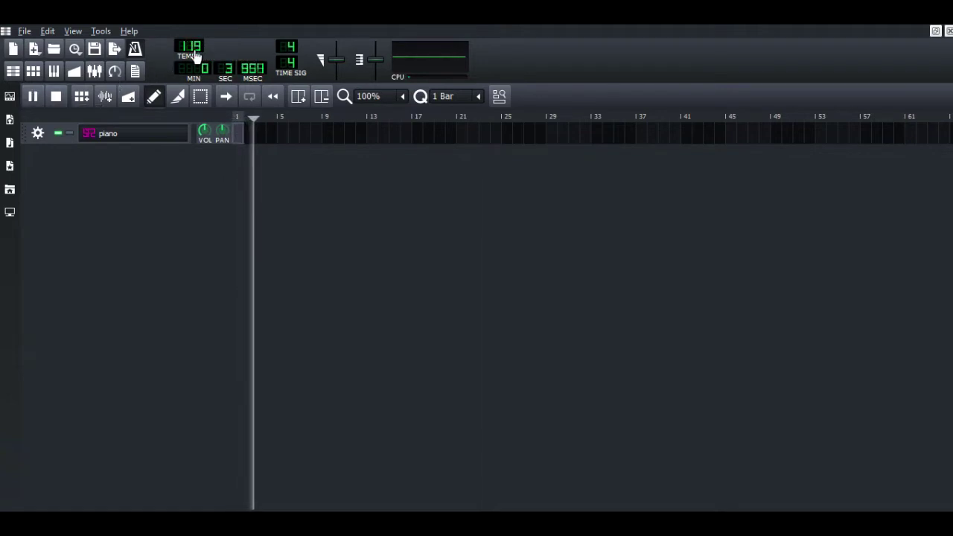
scroll(196, 56, "down", 3)
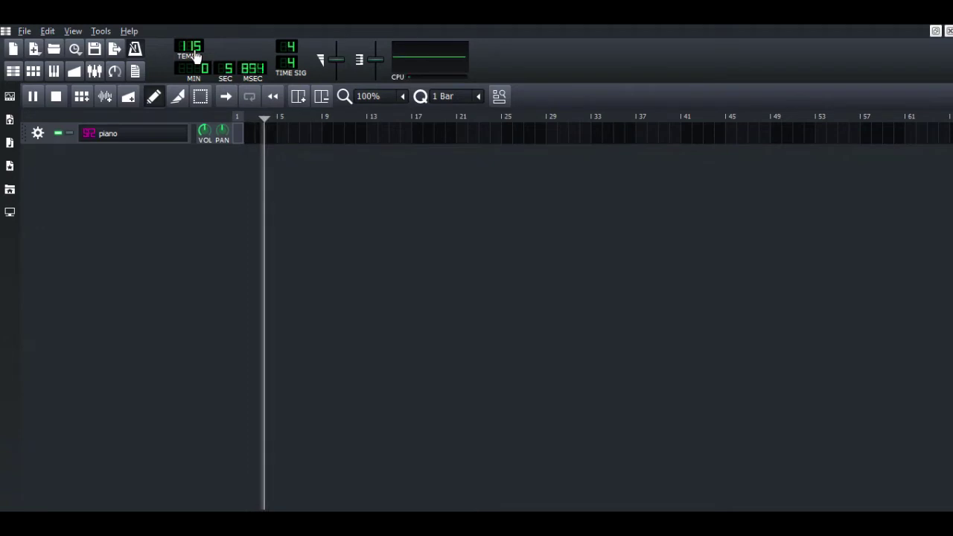
scroll(197, 57, "down", 2)
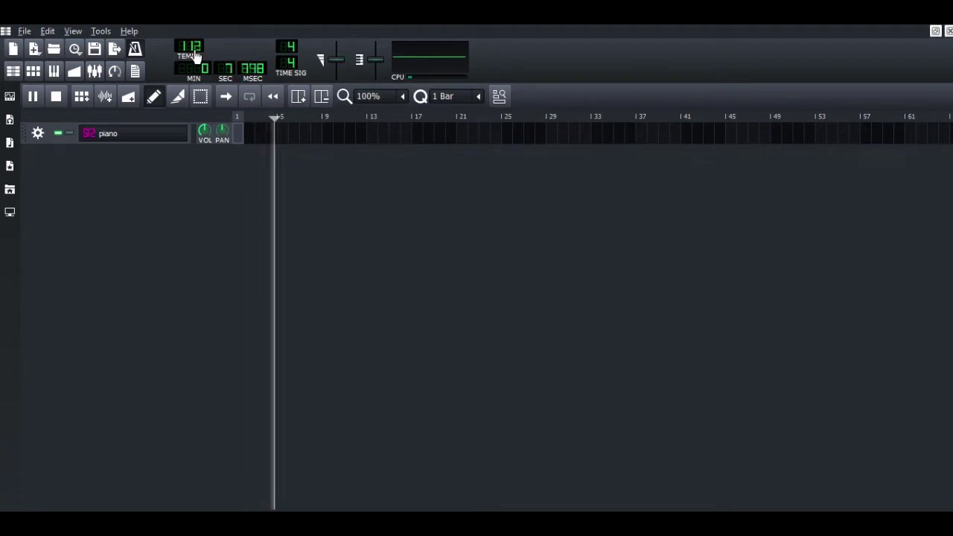
key("space")
key("space")
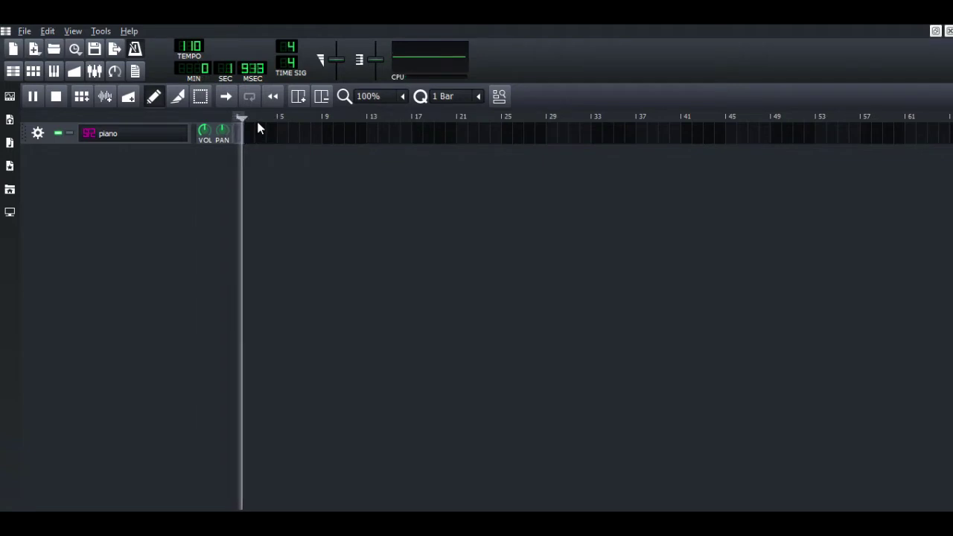
Set the tempo to 115 while the song plays and stop playback
scroll(199, 60, "up", 4)
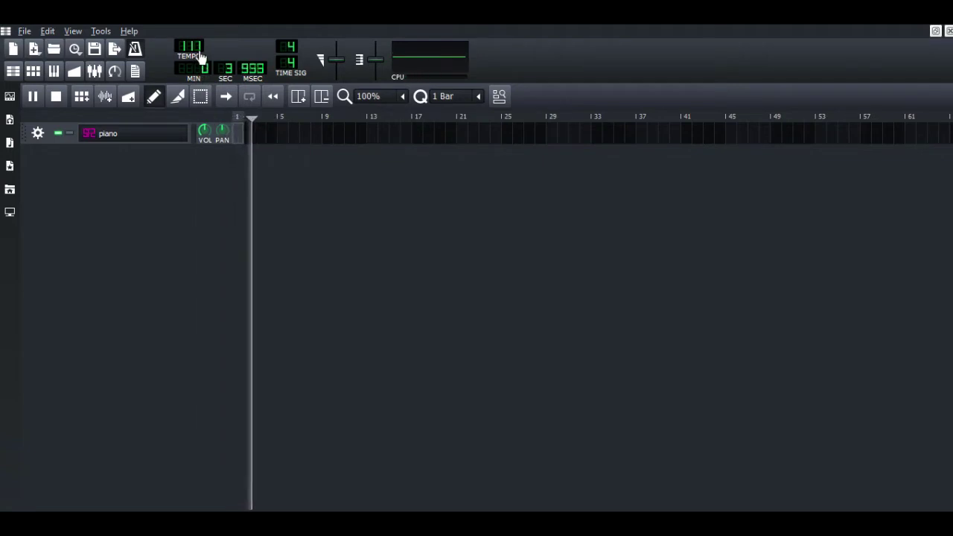
scroll(199, 58, "up", 1)
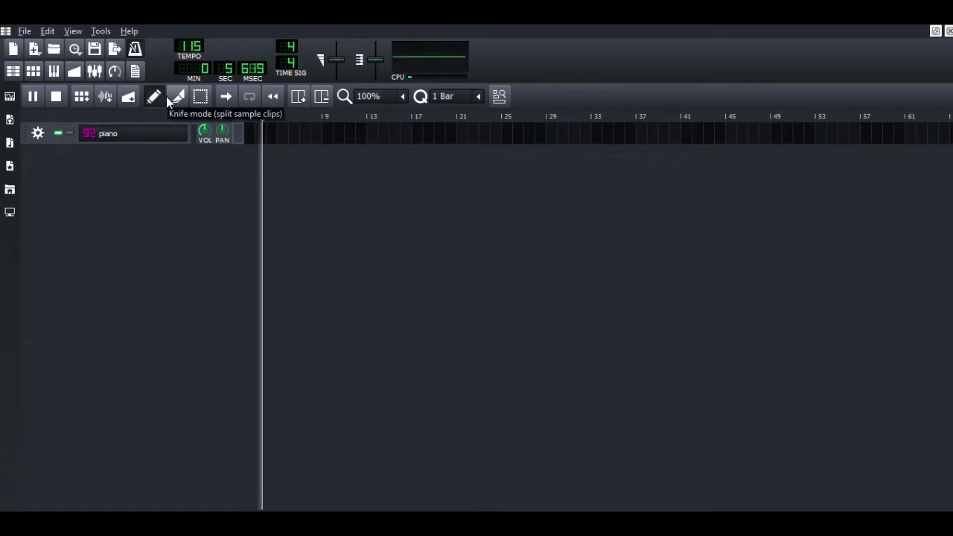
left_click(49, 97)
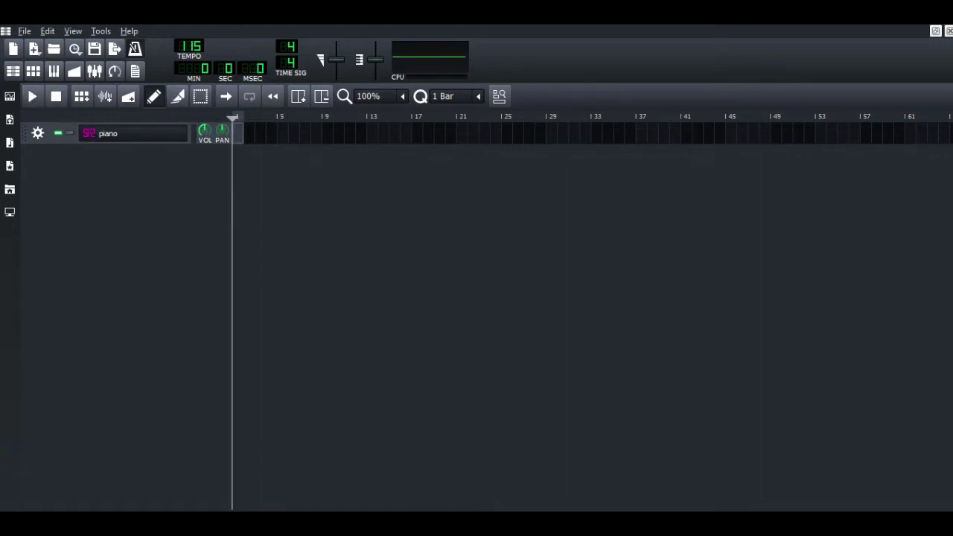
Open the bar 1 clip of the piano track in a maximized Piano-Roll and close the editor
right_click(237, 140)
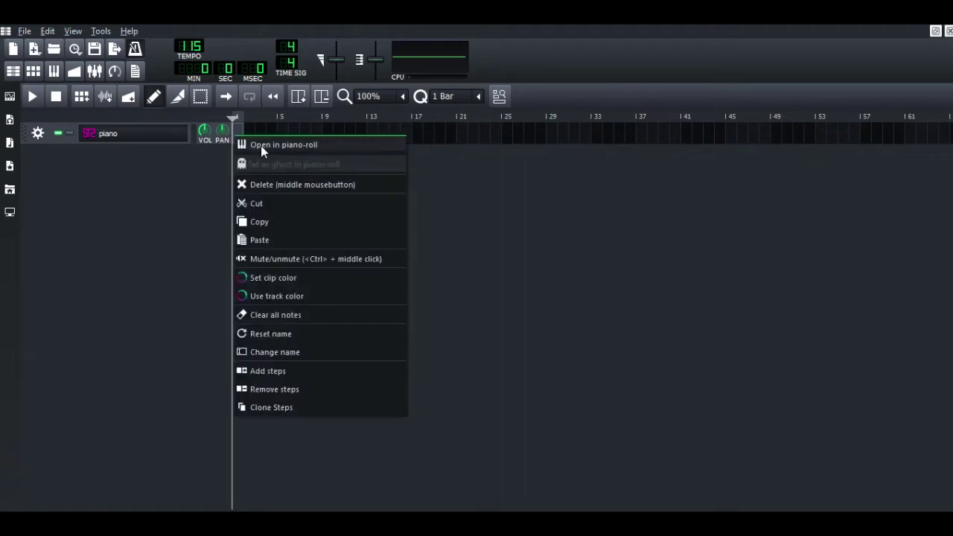
left_click(261, 145)
left_click(722, 145)
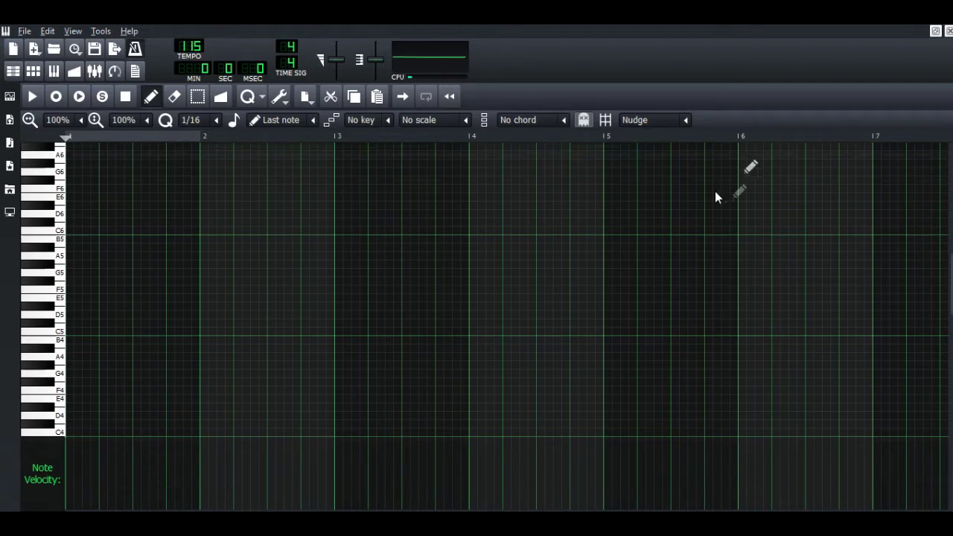
left_click(948, 31)
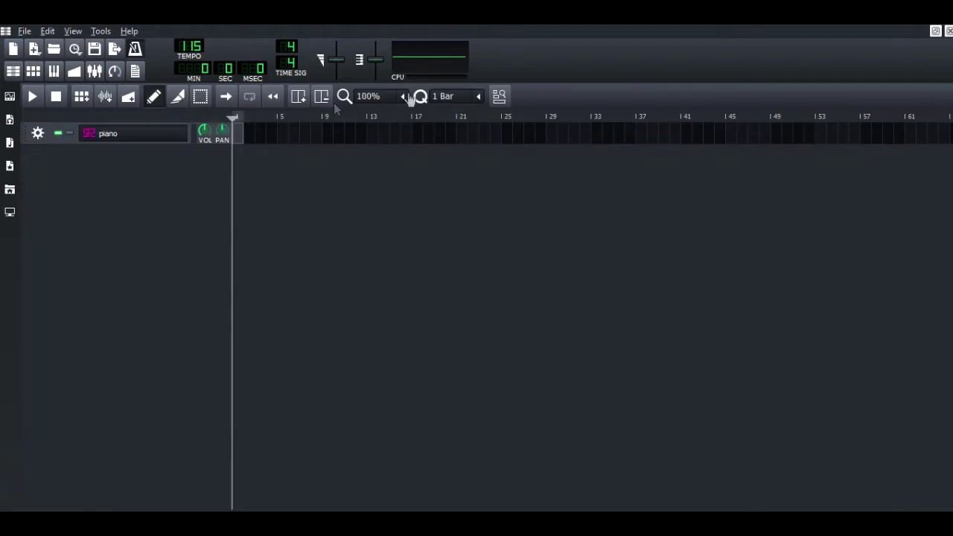
Try a 4096-frame buffer size in the audio settings, return it to 32 frames, and accept the settings
left_click(47, 31)
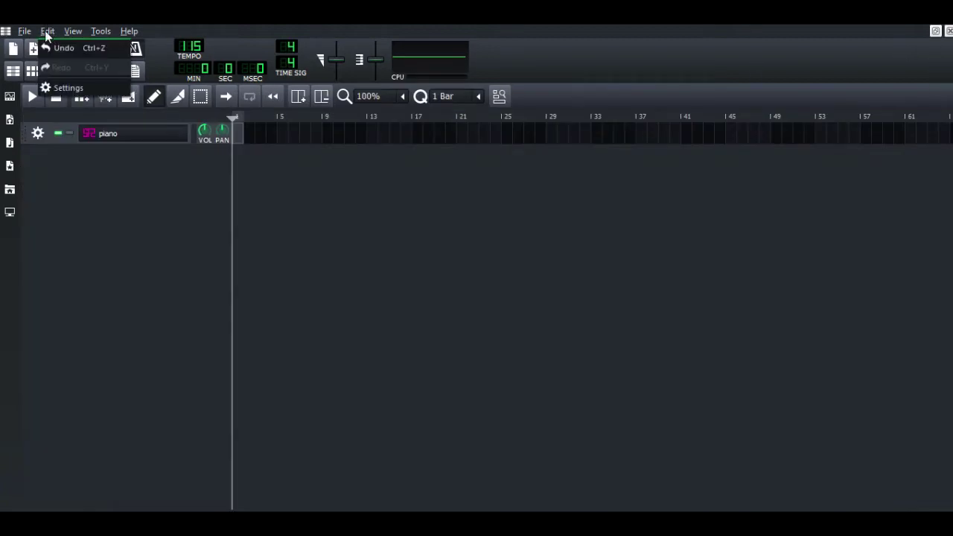
left_click(62, 88)
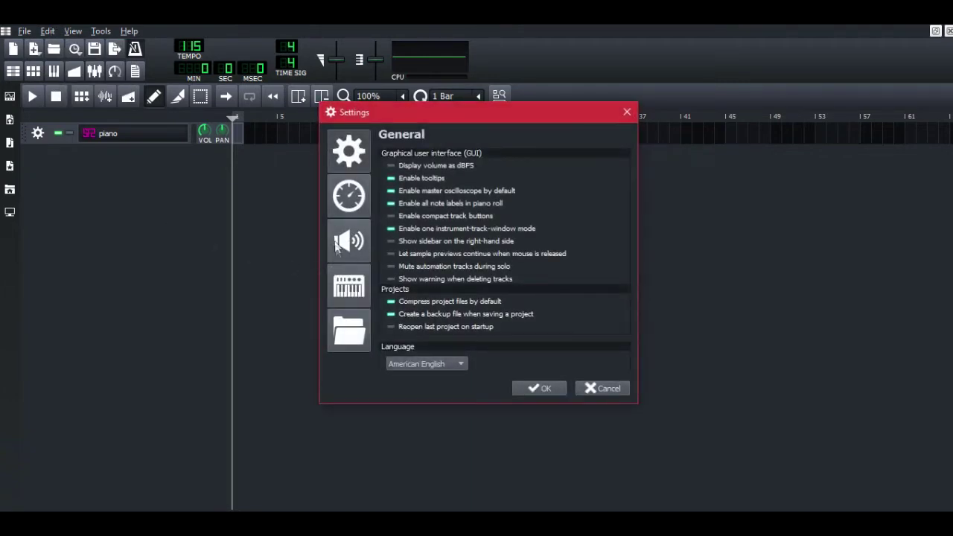
left_click(356, 244)
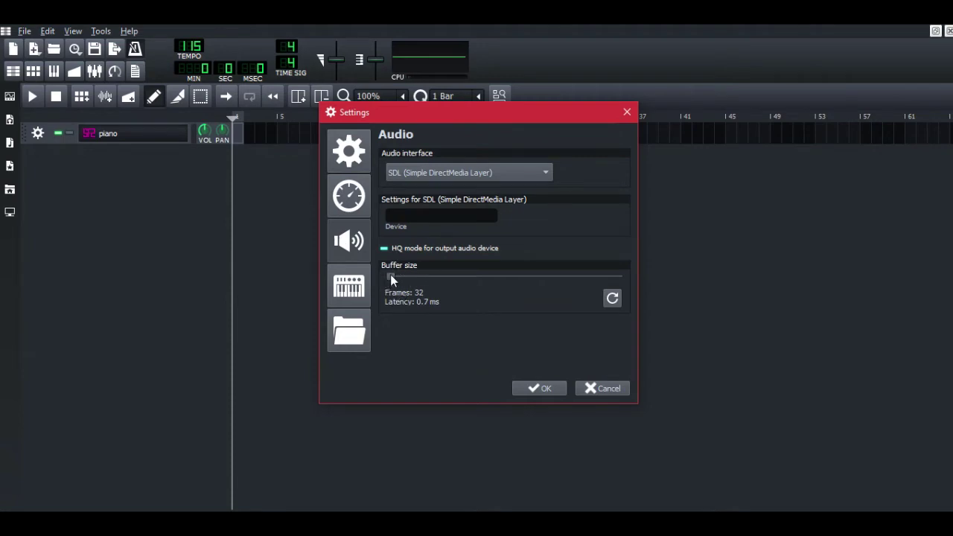
left_click_drag(390, 277, 620, 278)
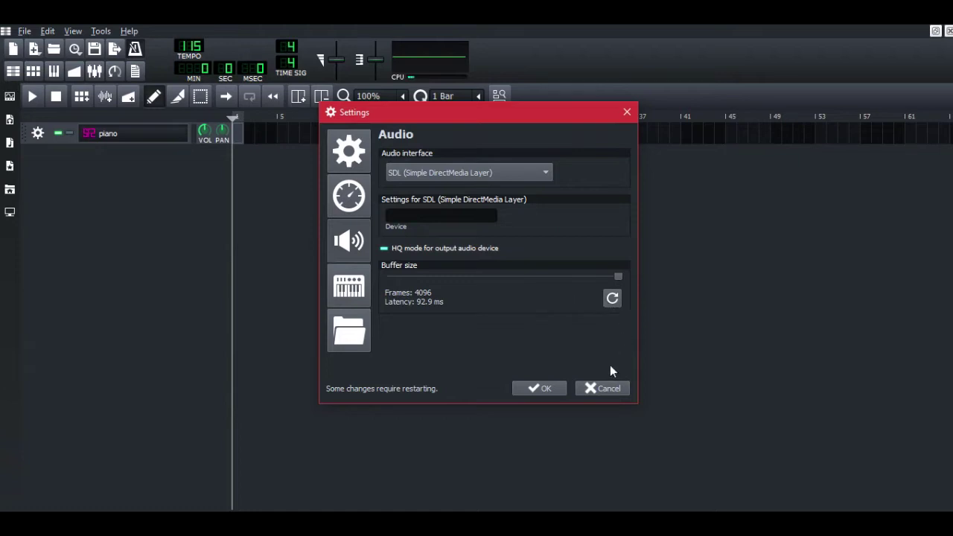
left_click_drag(618, 277, 474, 277)
left_click_drag(541, 288, 622, 286)
left_click_drag(619, 276, 390, 276)
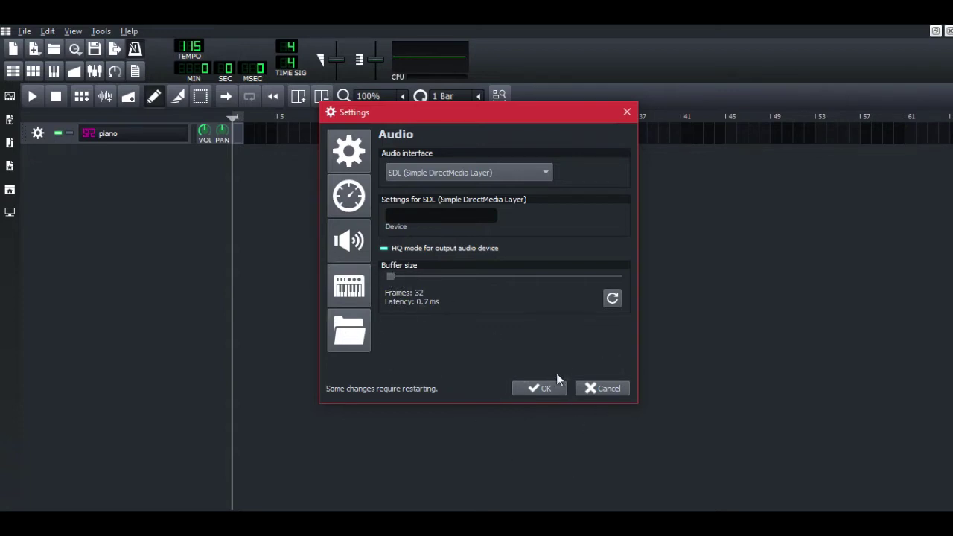
left_click(546, 389)
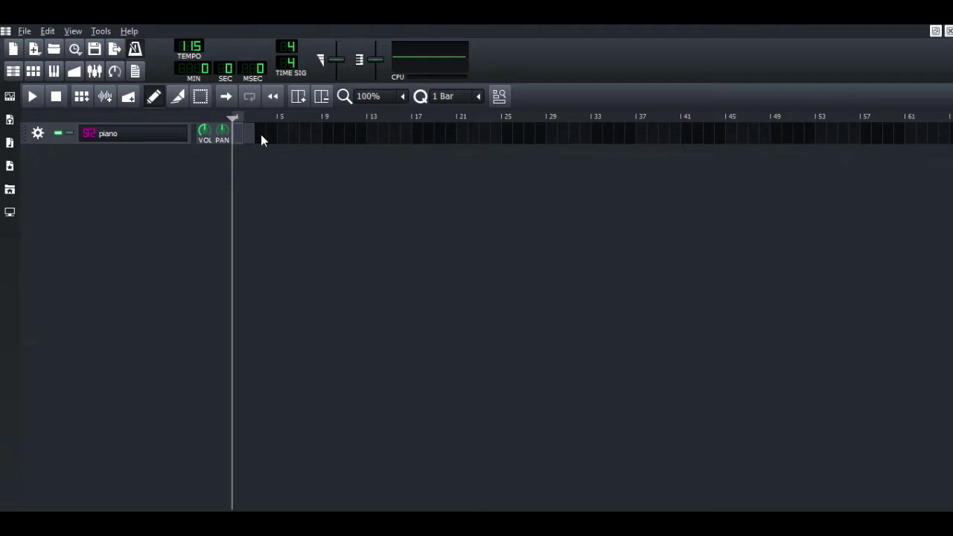
Record a rhythm of C3 notes into the piano track's bar 2 clip while the song plays, and play it back
right_click(251, 140)
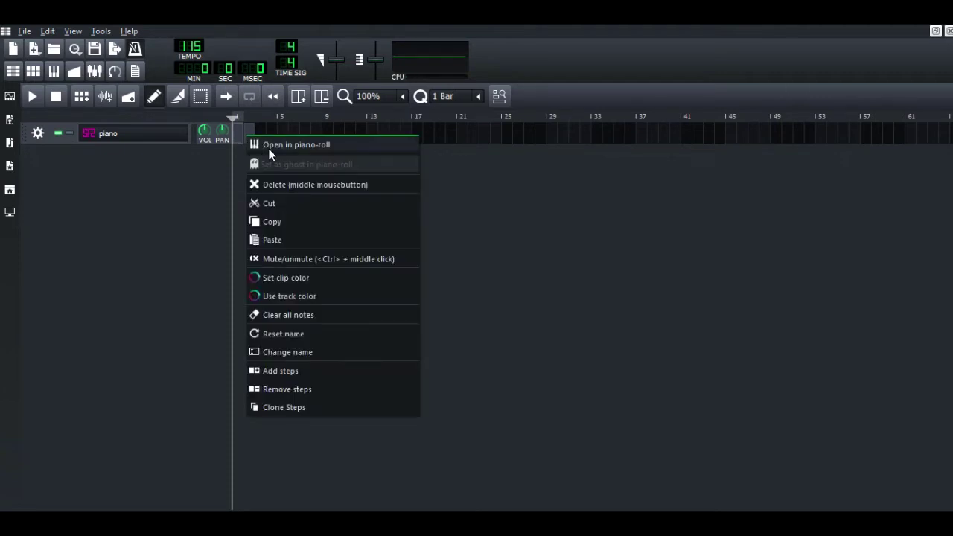
left_click(273, 143)
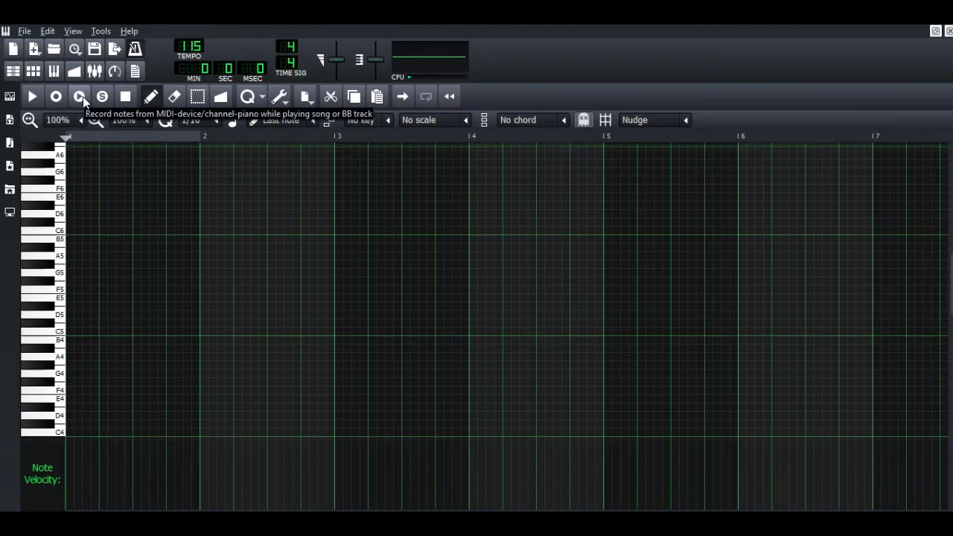
left_click(81, 98)
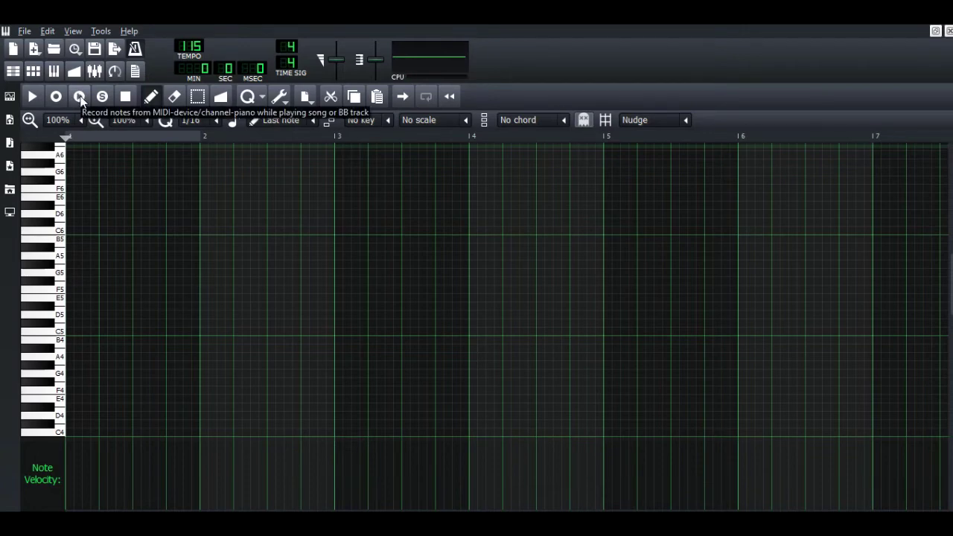
left_click(81, 99)
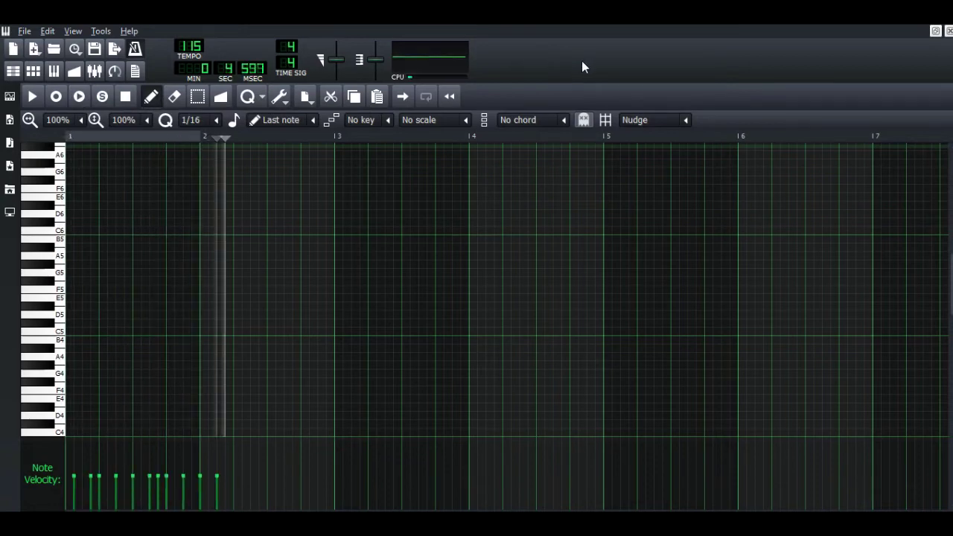
key("space")
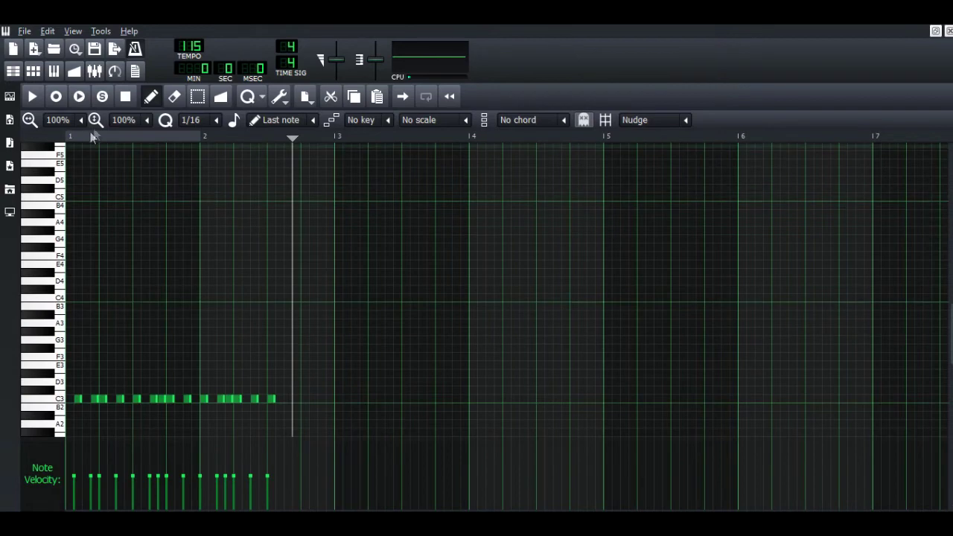
scroll(175, 239, "down", 3)
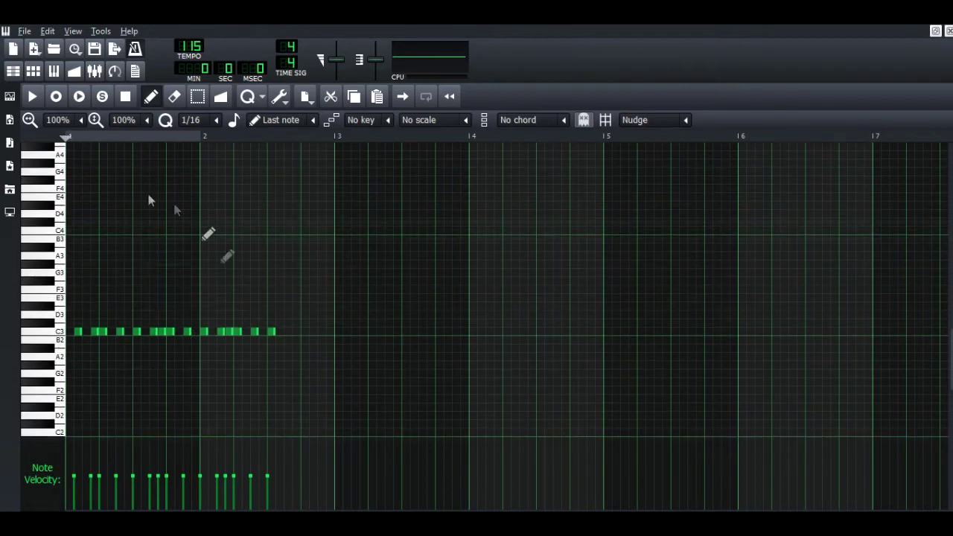
key("space")
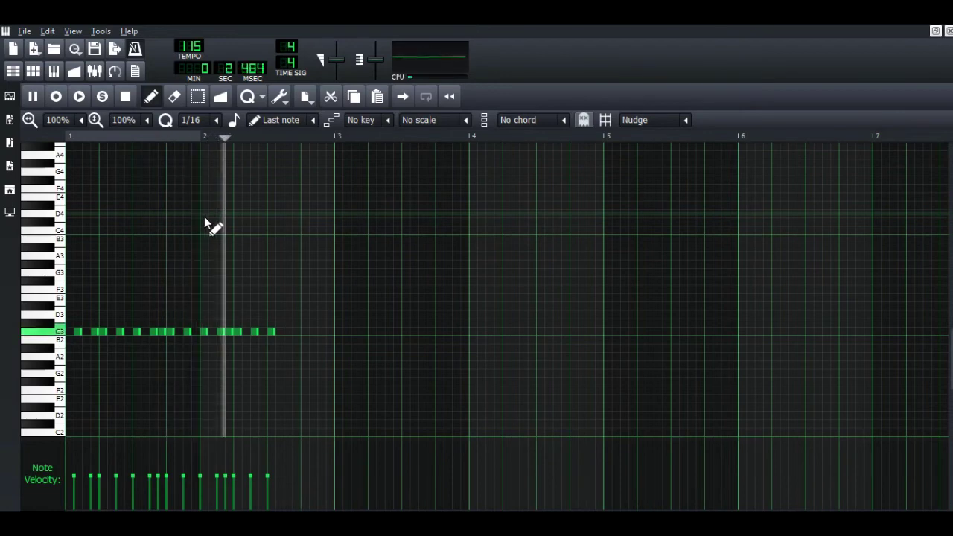
Stop playback and delete all the recorded C3 notes from the clip
key("space")
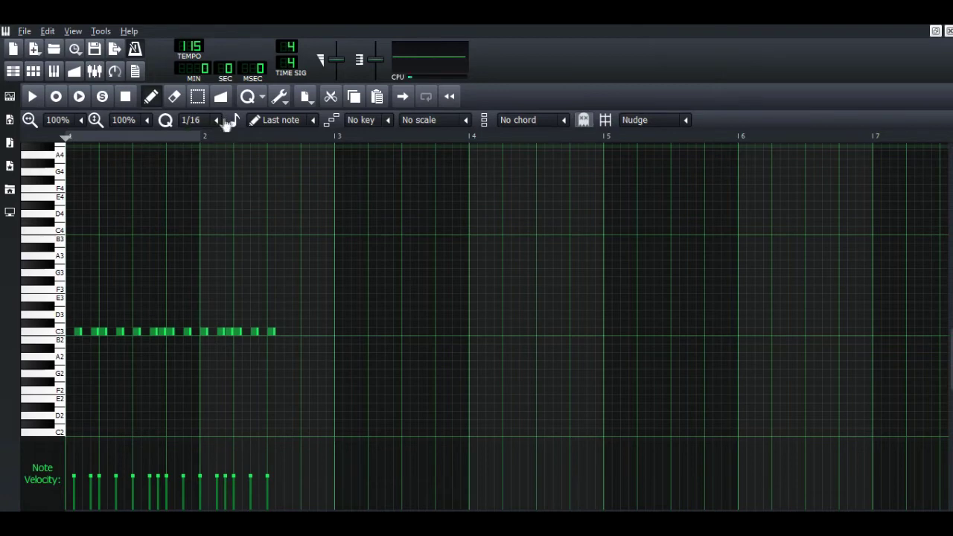
scroll(239, 381, "up", 1)
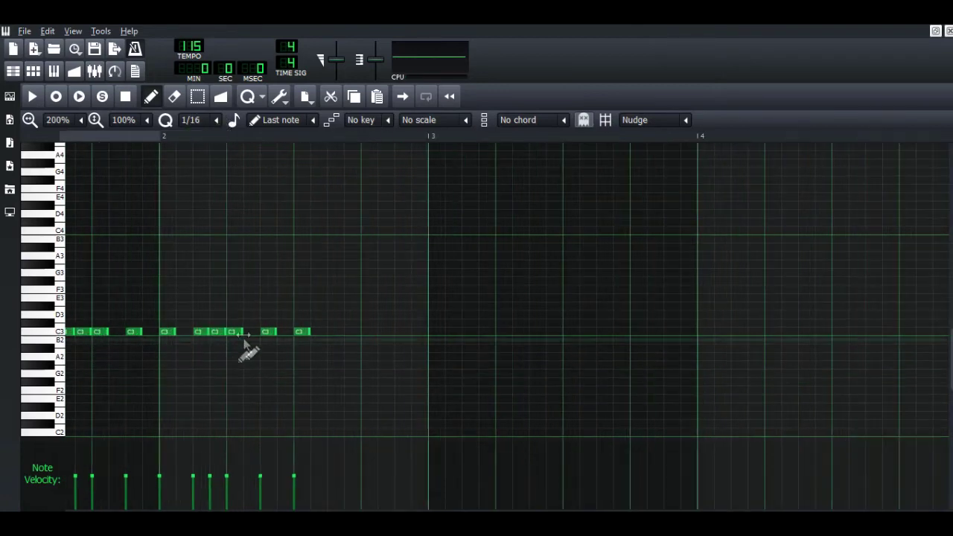
mouse_move(248, 346)
left_mouse_down()
mouse_move(270, 346)
mouse_move(266, 335)
mouse_move(323, 332)
mouse_move(241, 330)
left_mouse_up()
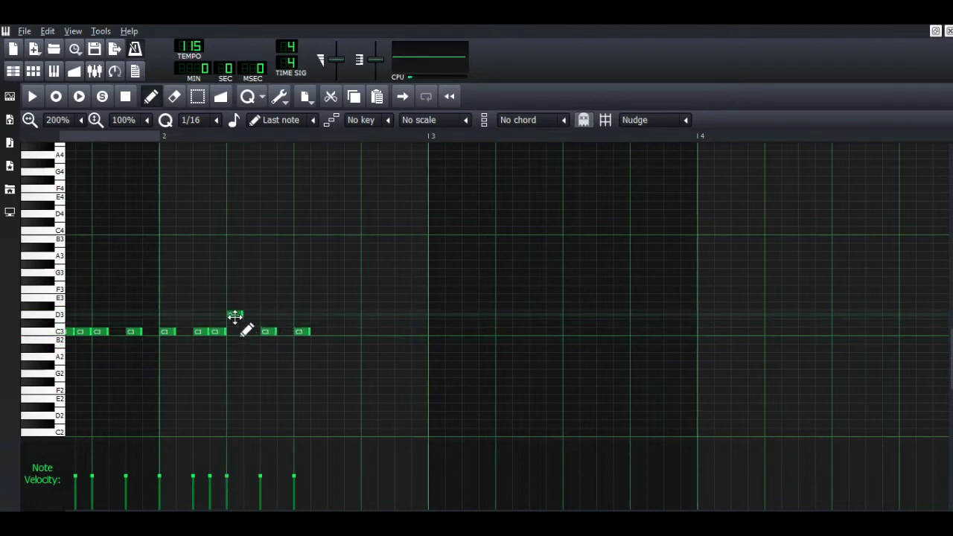
key("Delete")
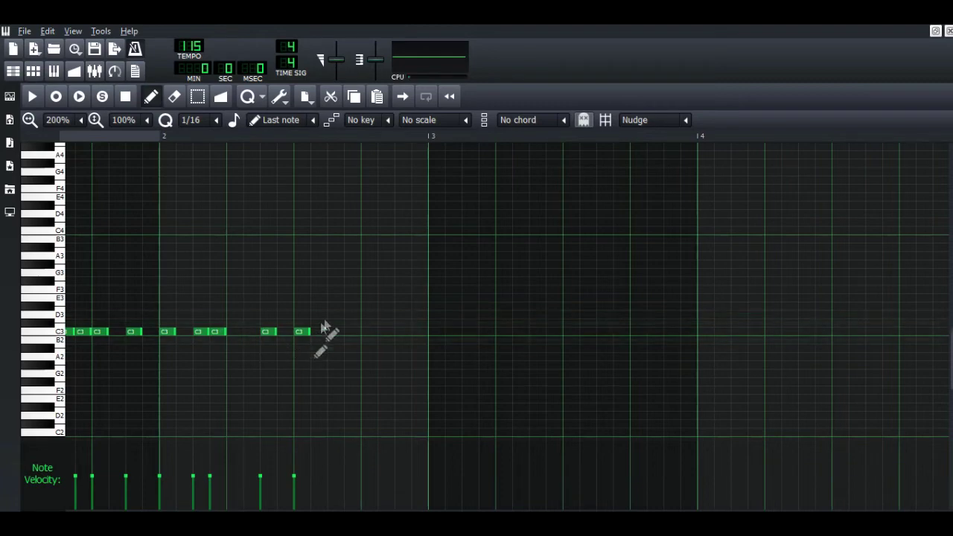
scroll(335, 336, "down", 1, "ctrl")
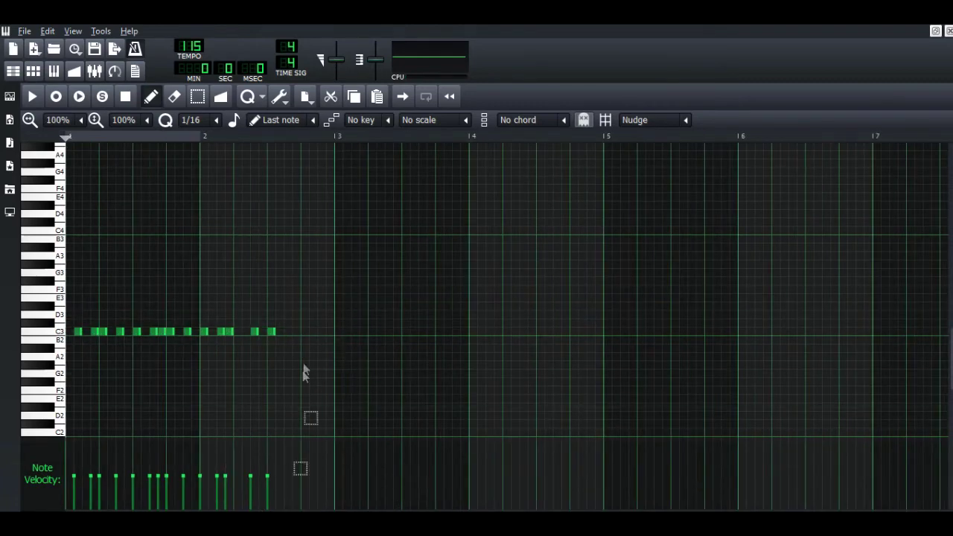
key("ctrl+a")
key("Delete")
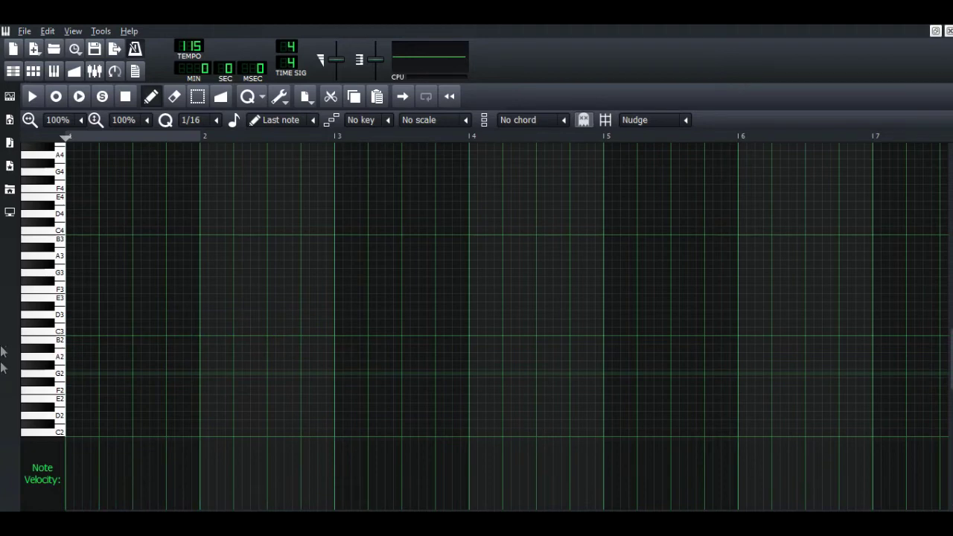
Set the quantization to 1/64 and record a rhythm of C3 notes live across bars 1 and 2 while the song plays
left_click(216, 121)
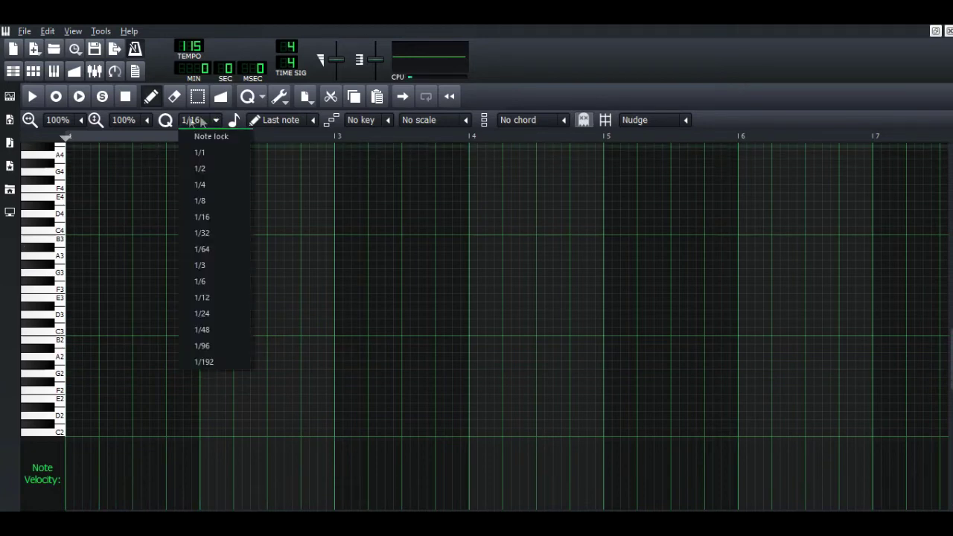
left_click(203, 248)
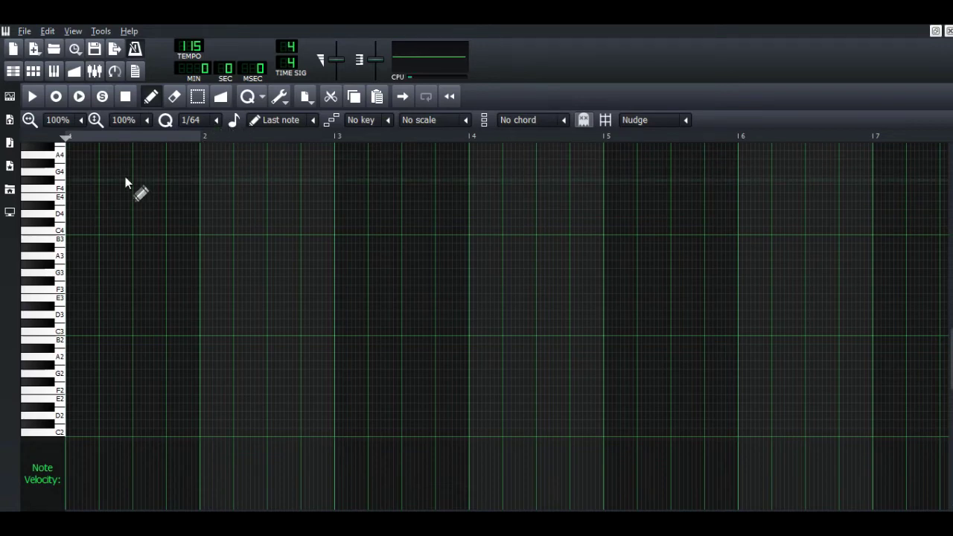
left_click(85, 99)
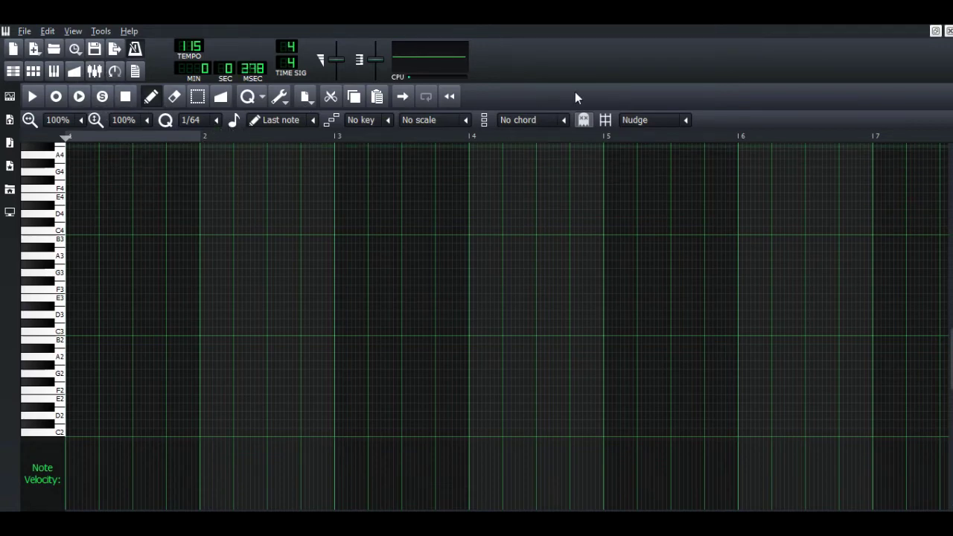
key("z")
key("z")
key("z")
key("z")
key("z")
key("z")
key("z")
key("z")
key("z")
key("z")
key("z")
key("z")
key("z")
key("z")
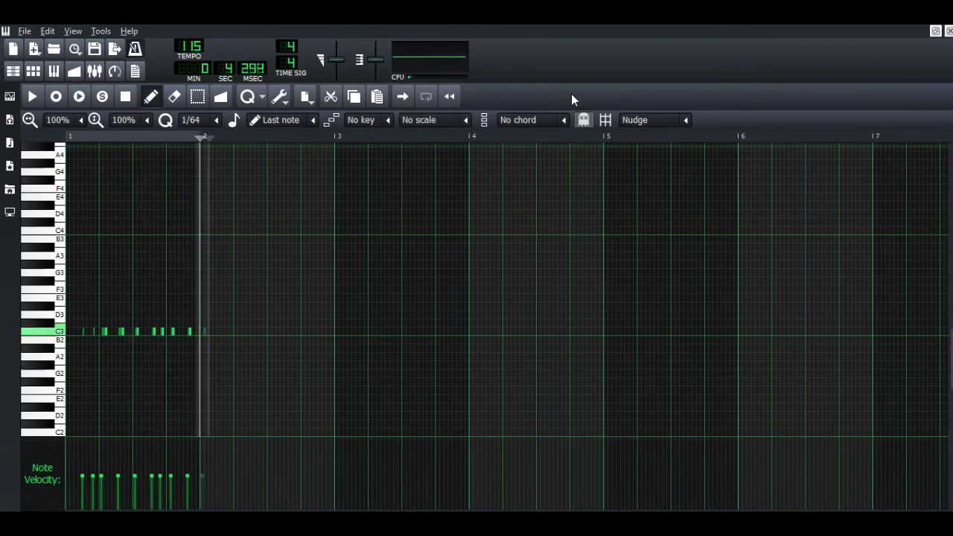
key("z")
key("space")
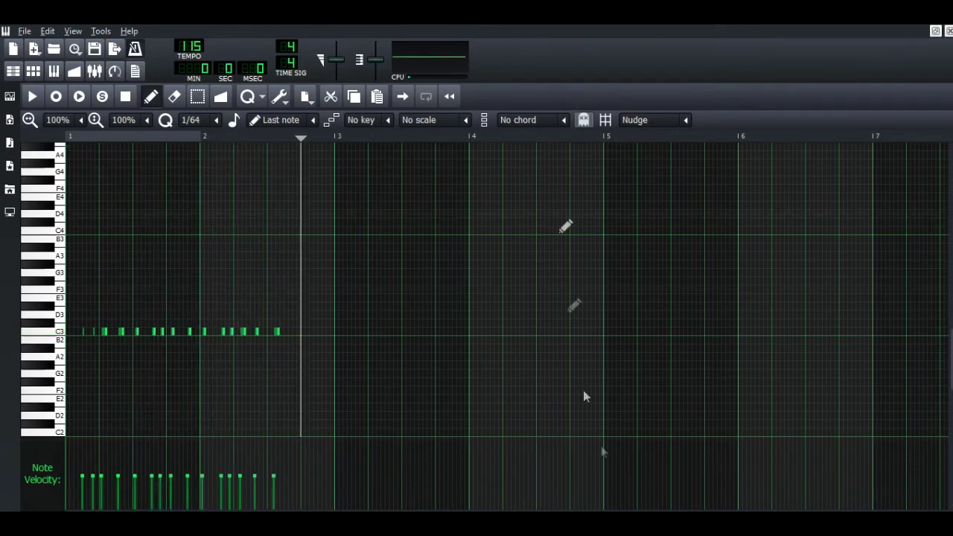
Play back the newly recorded C3 rhythm from the beginning to hear its timing
key("space")
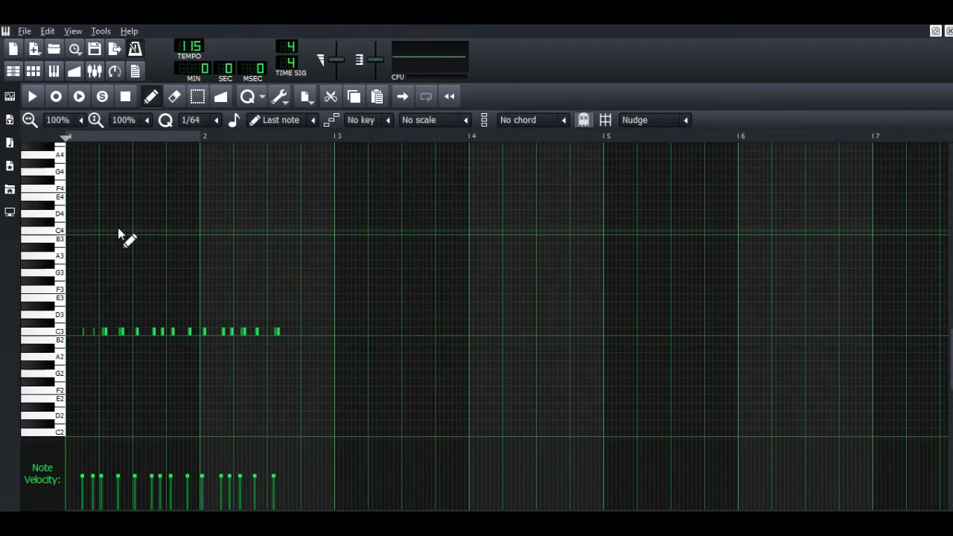
key("space")
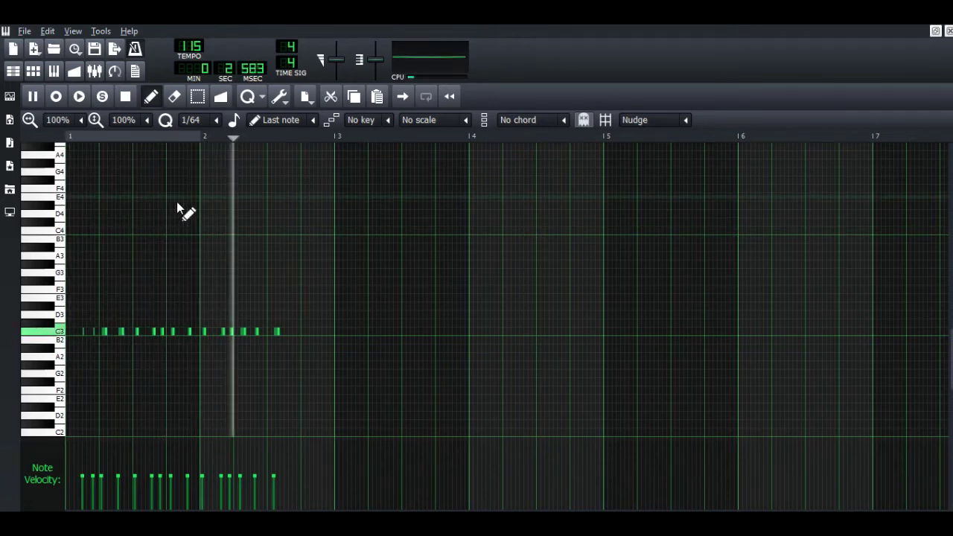
key("space")
Add a C3 note at the very start of bar 1
scroll(300, 394, "up", 1)
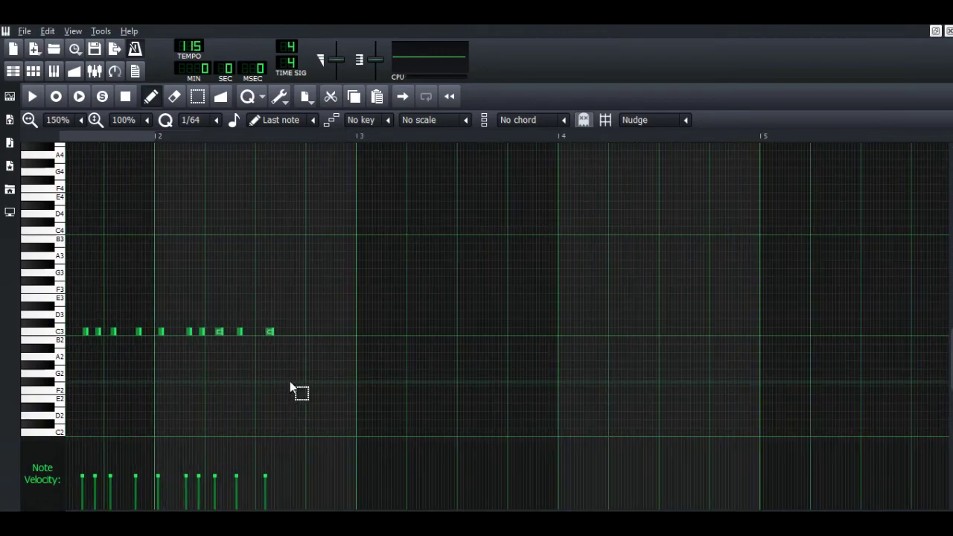
scroll(477, 328, "left", 2)
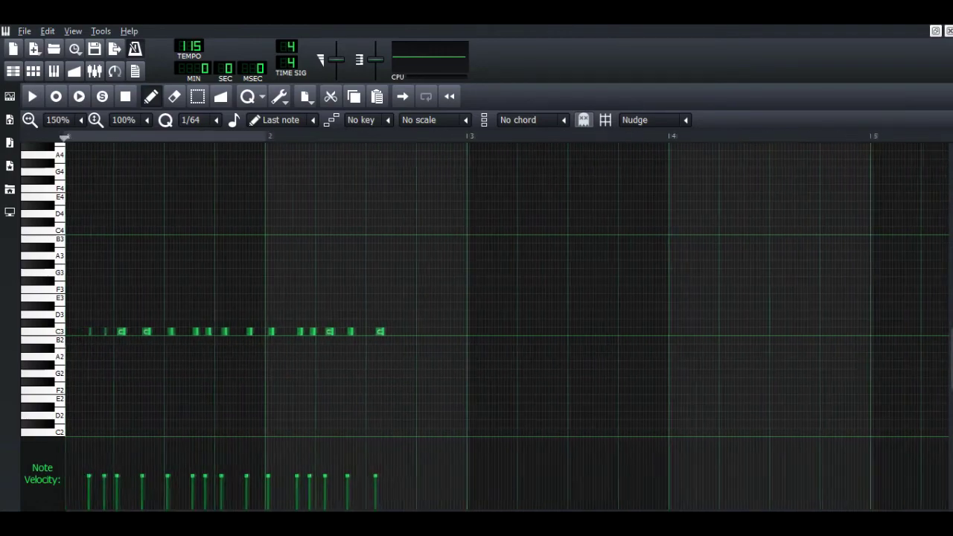
left_click(68, 332)
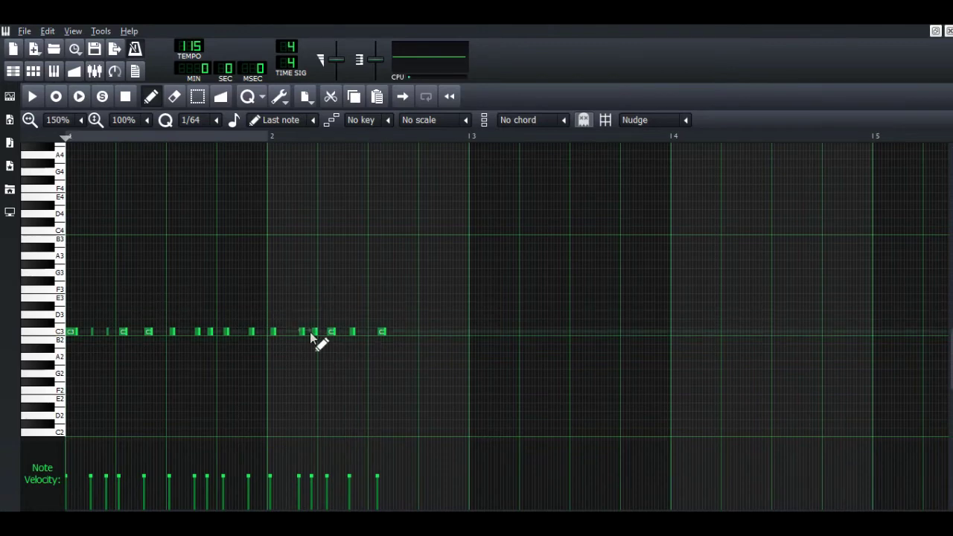
Set the quantization to 1/16 and quantize all the notes in the clip
left_click(216, 120)
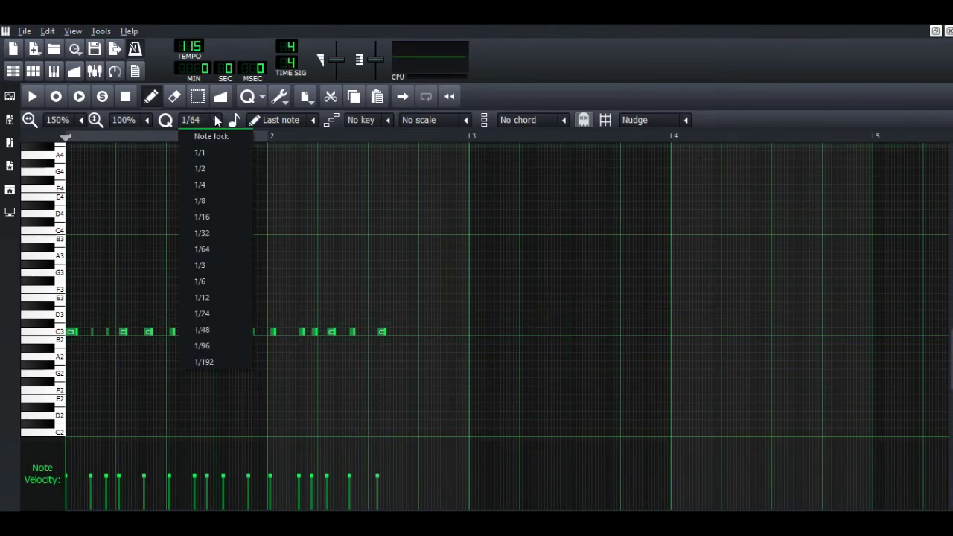
left_click(198, 217)
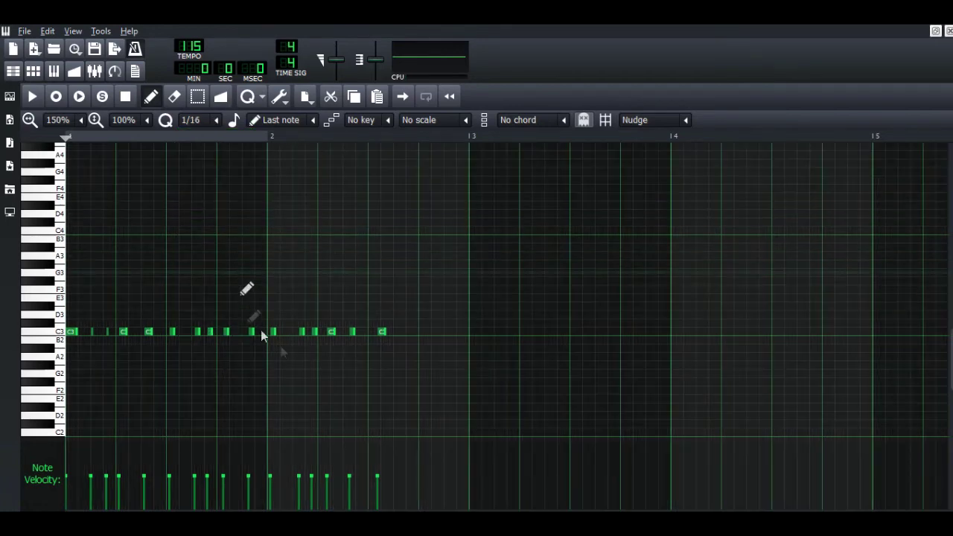
left_click_drag(89, 326, 386, 335)
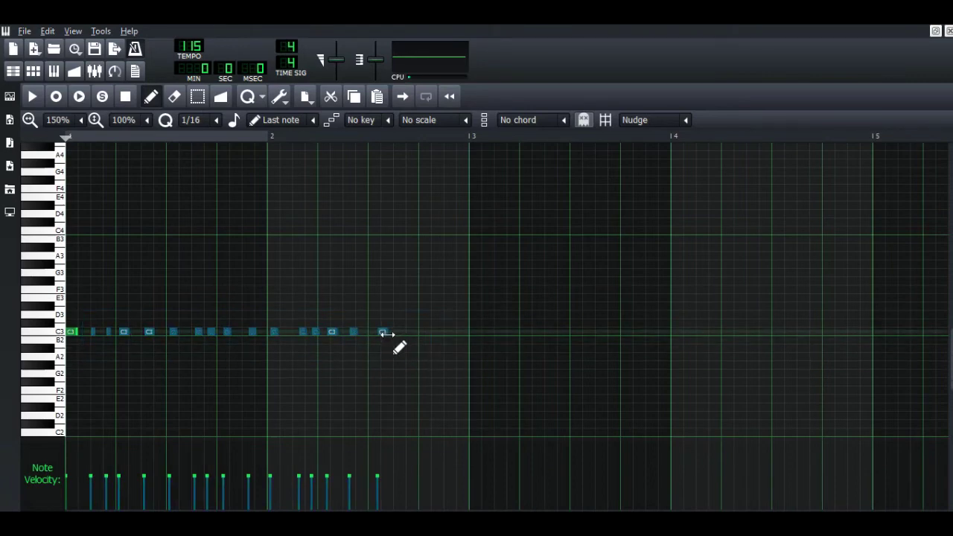
key("Escape")
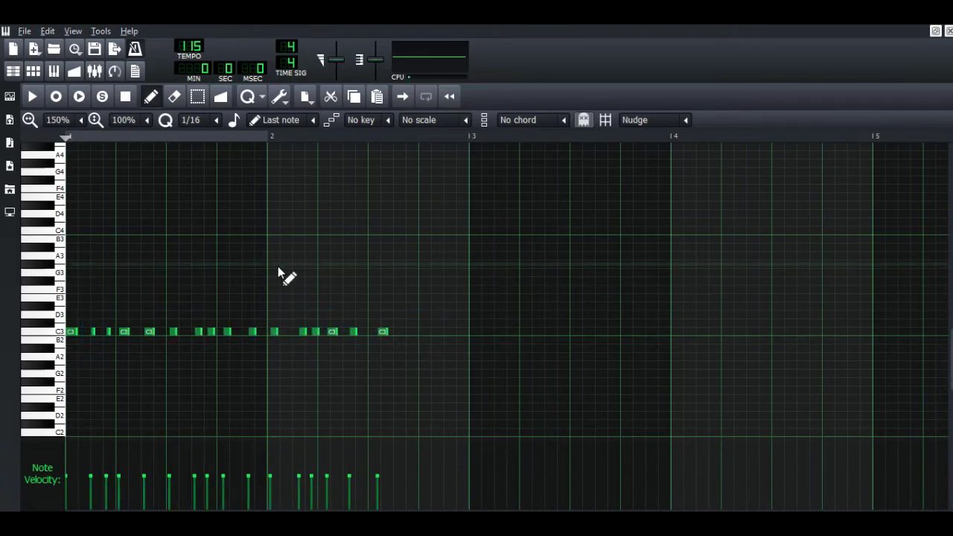
left_click(264, 99)
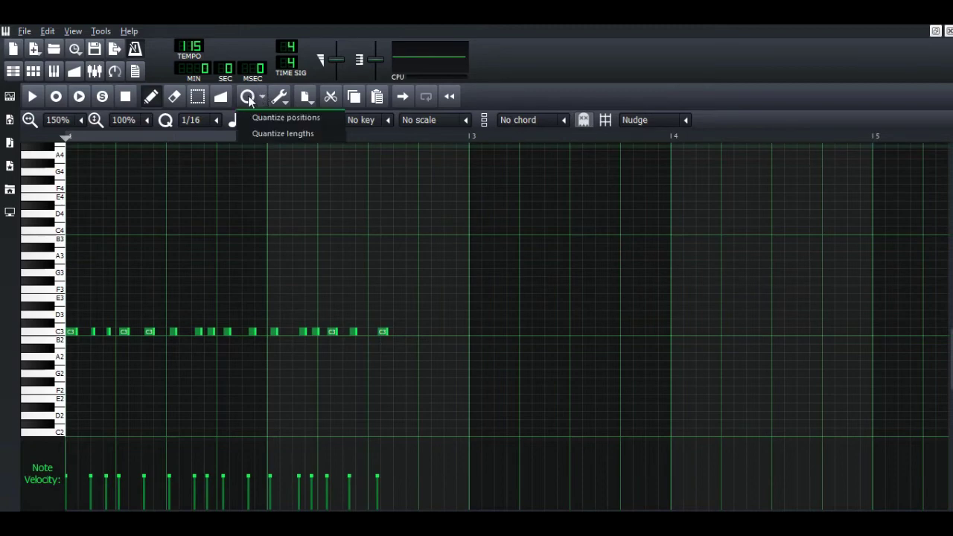
left_click(249, 96)
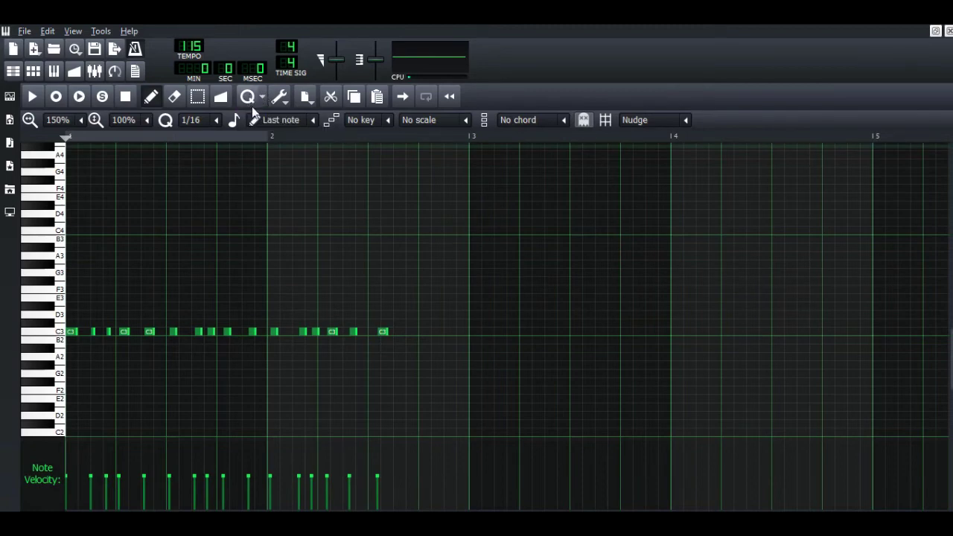
left_click(248, 97)
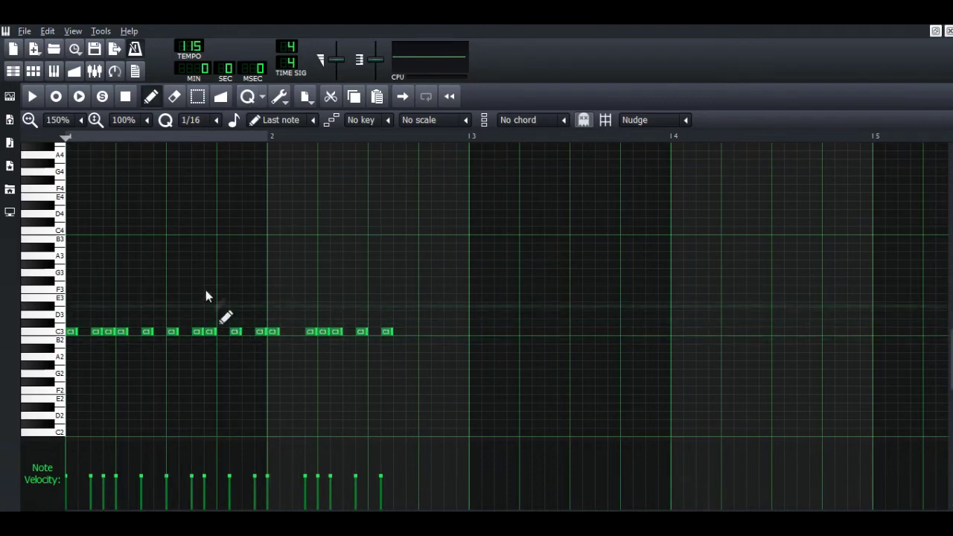
left_click(158, 239)
left_click_drag(167, 252, 239, 256)
right_click(227, 245)
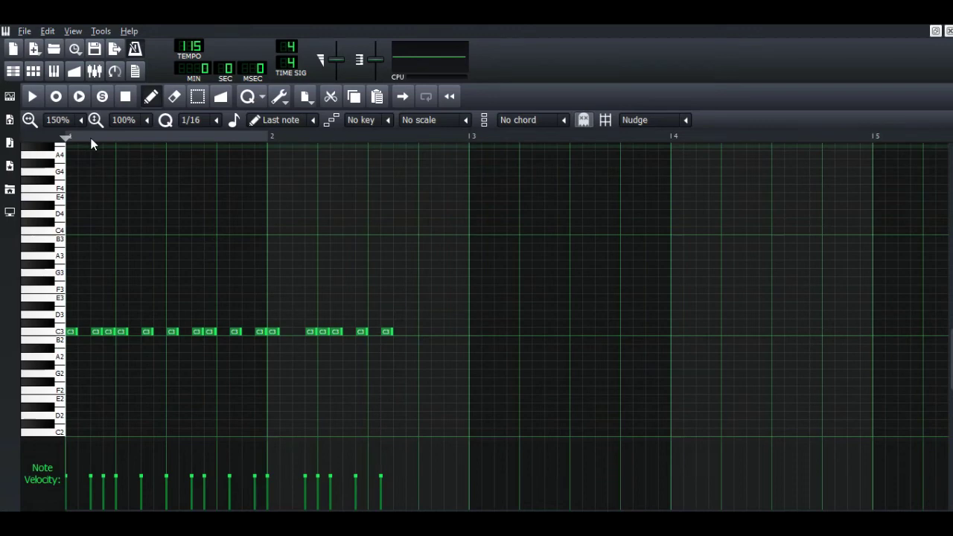
Play back the quantized rhythm, and move the group of three adjacent C3 notes in bar 2 one sixteenth earlier
key("space")
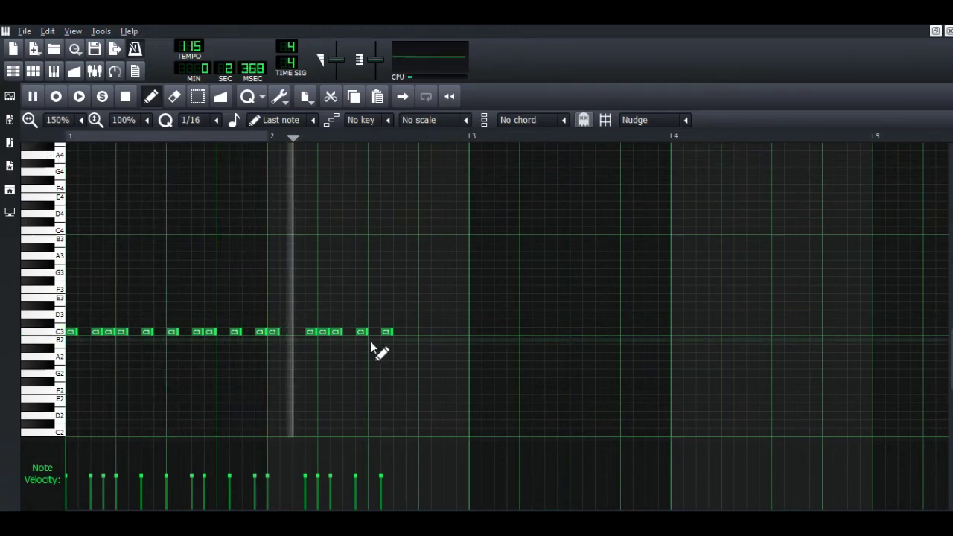
key("space")
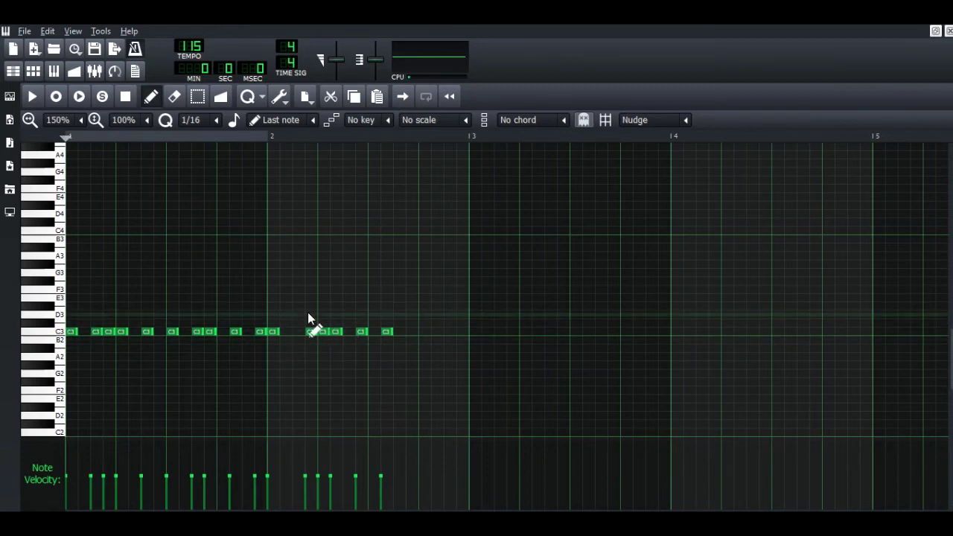
left_click_drag(343, 336, 303, 326)
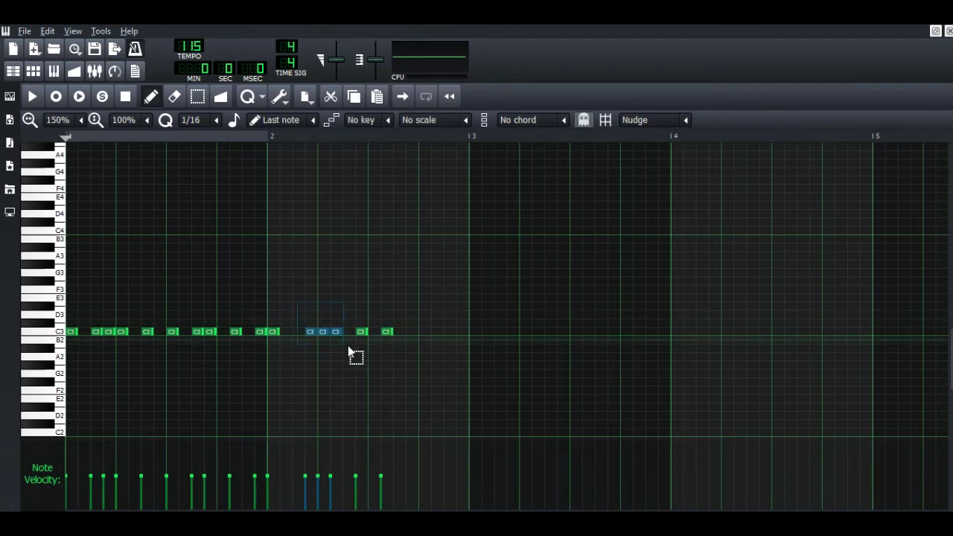
left_click_drag(329, 331, 318, 331)
key("space")
key("space")
Move each of the last two C3 notes in bar 1 one sixteenth earlier, playing the rhythm after each change
left_click_drag(232, 331, 219, 331)
key("space")
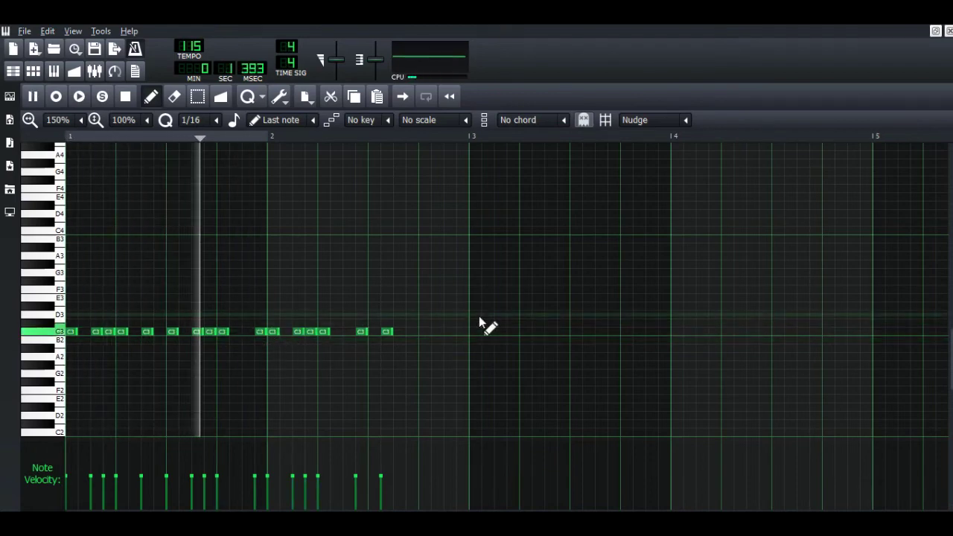
key("space")
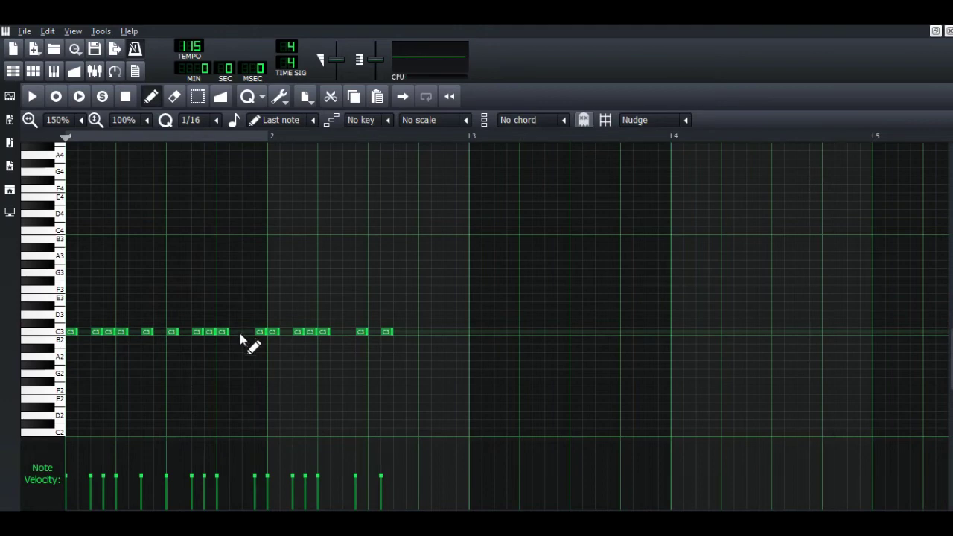
left_click_drag(260, 331, 244, 332)
key("space")
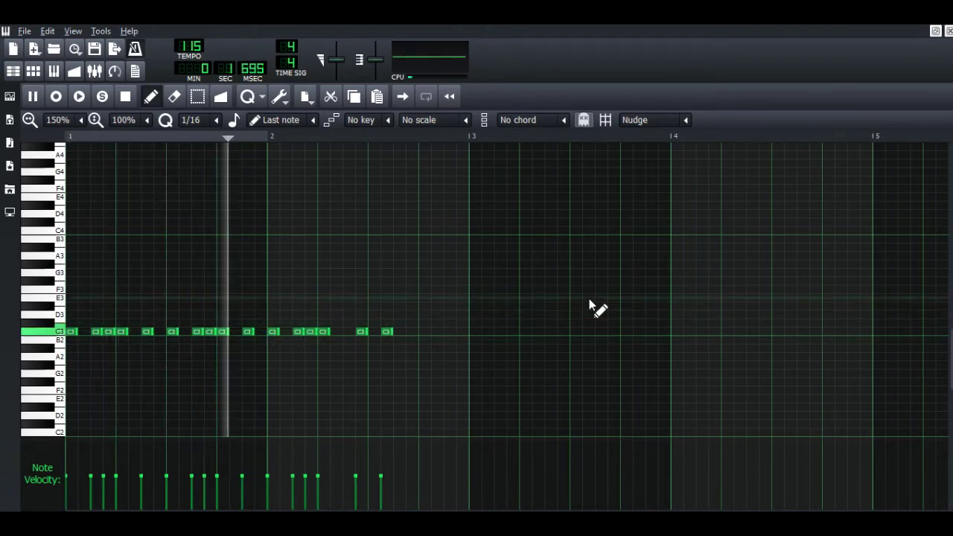
Move the last two C3 notes in bar 2 one sixteenth earlier, and shift the whole rhythm up to C#3
mouse_move(356, 327)
left_mouse_down()
mouse_move(390, 355)
mouse_move(370, 335)
left_mouse_up()
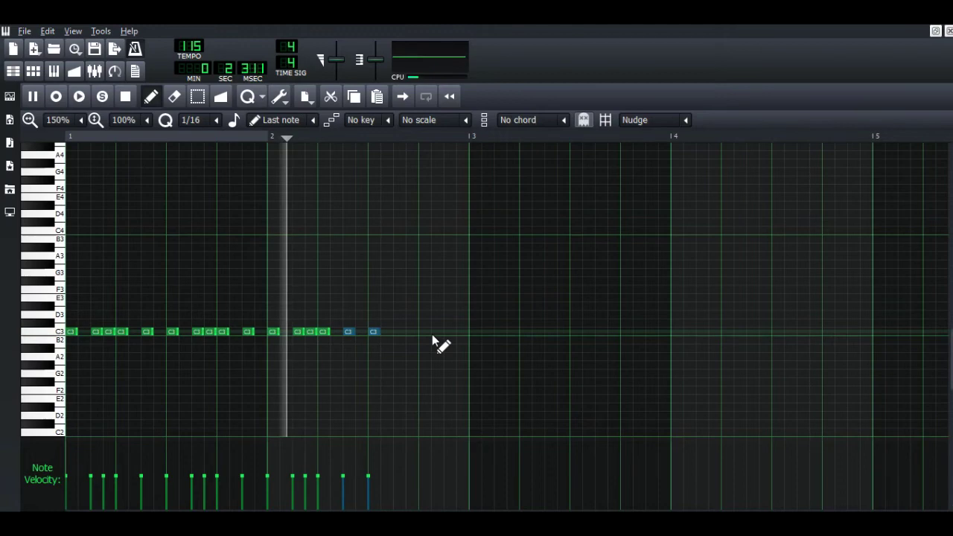
key("space")
key("ctrl")
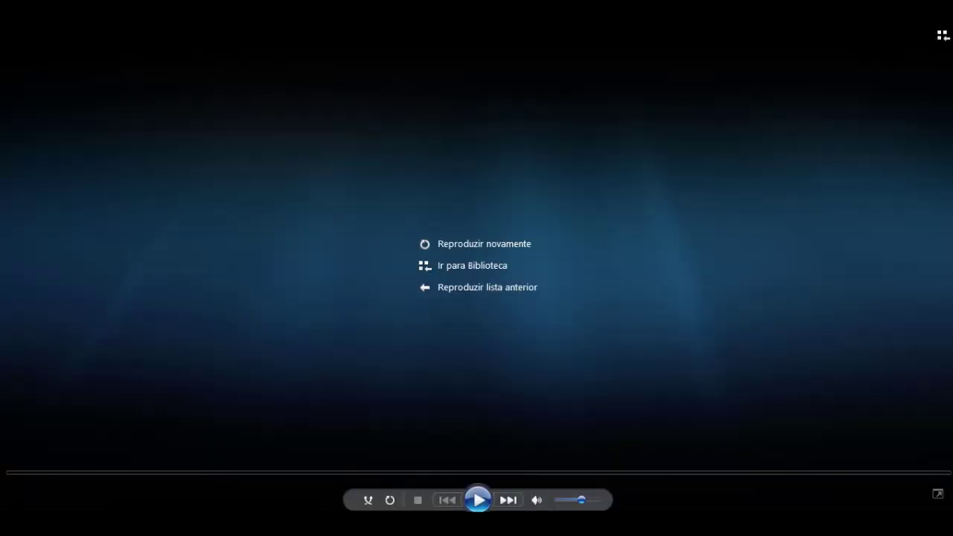
Switch to the media player and play the Melody example track, replaying it from near its start
left_click(477, 500)
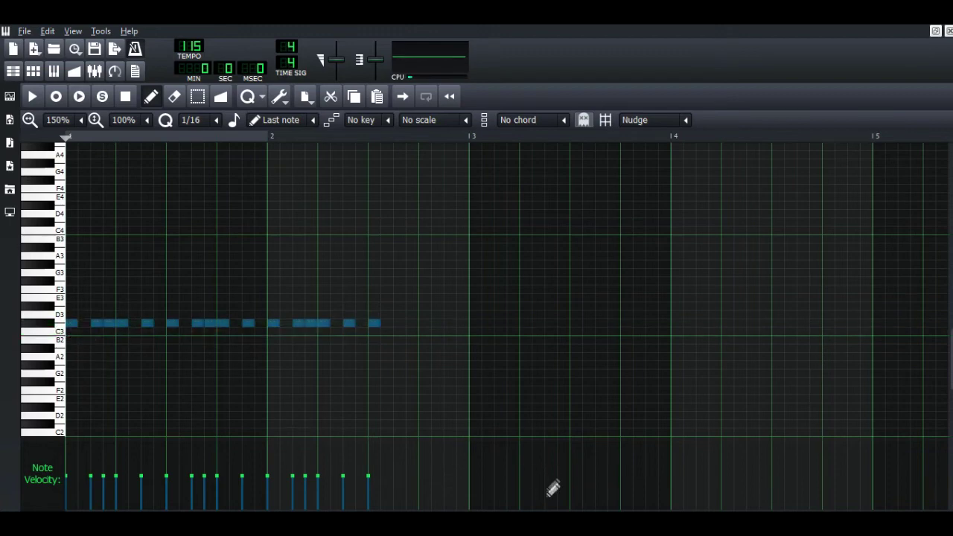
left_click(514, 499)
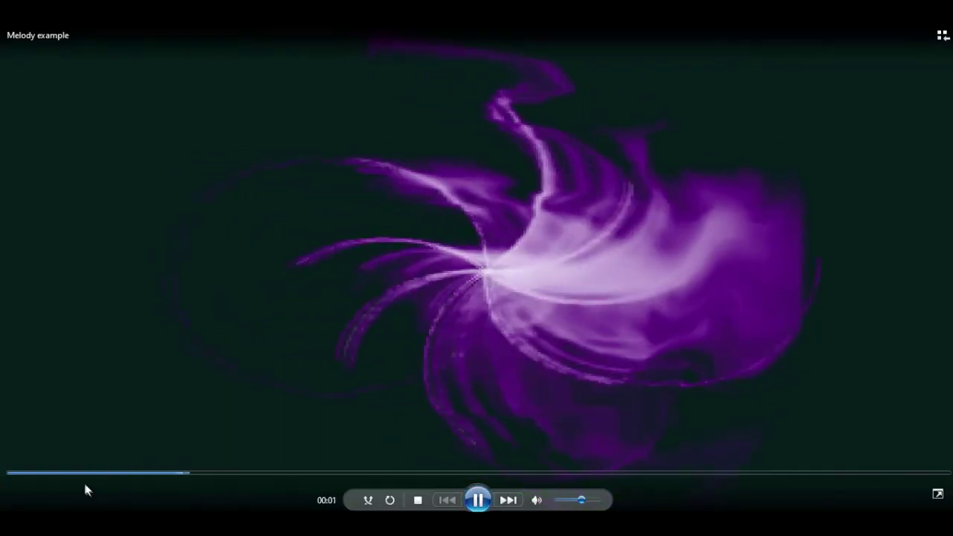
left_click(75, 472)
left_click(477, 500)
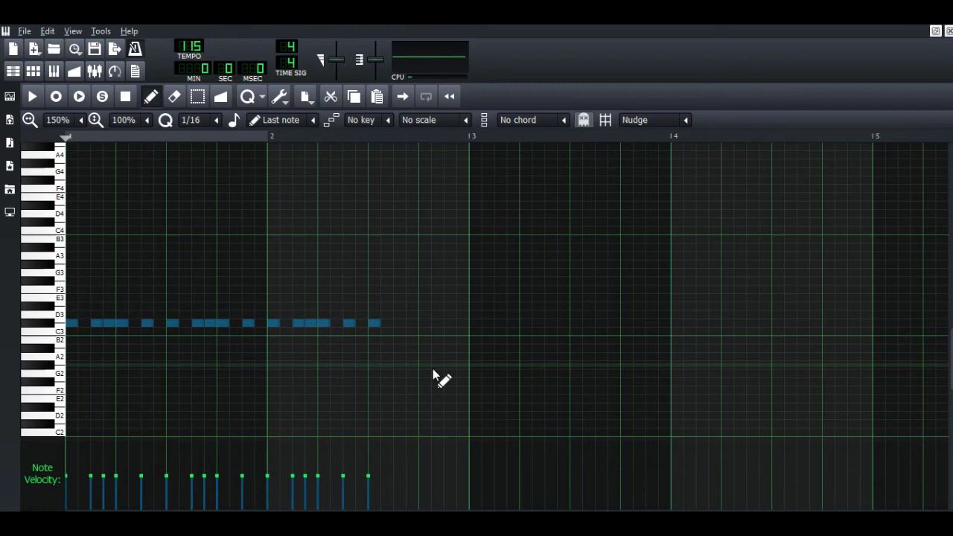
Shift the whole rhythm up one octave to C#4 and play it back
key("ctrl+Up")
key("space")
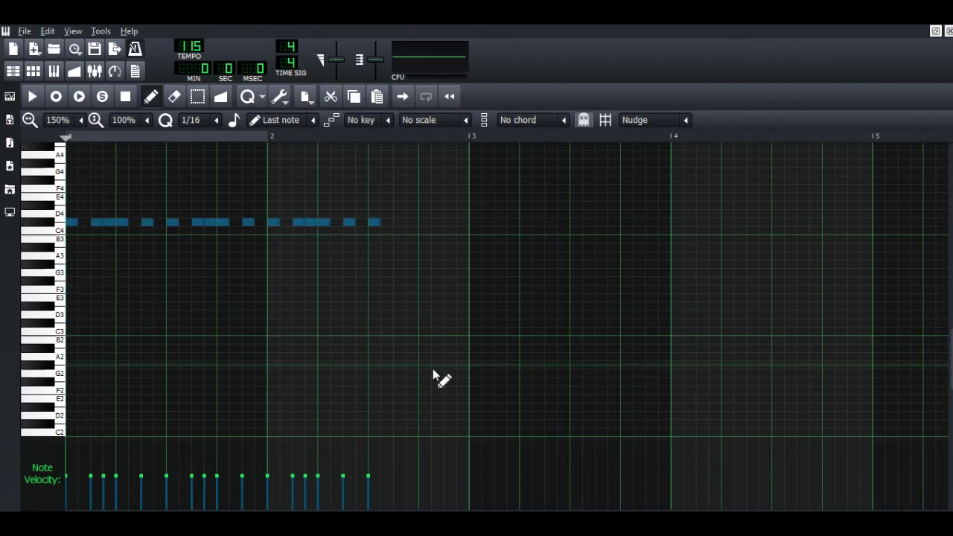
key("space")
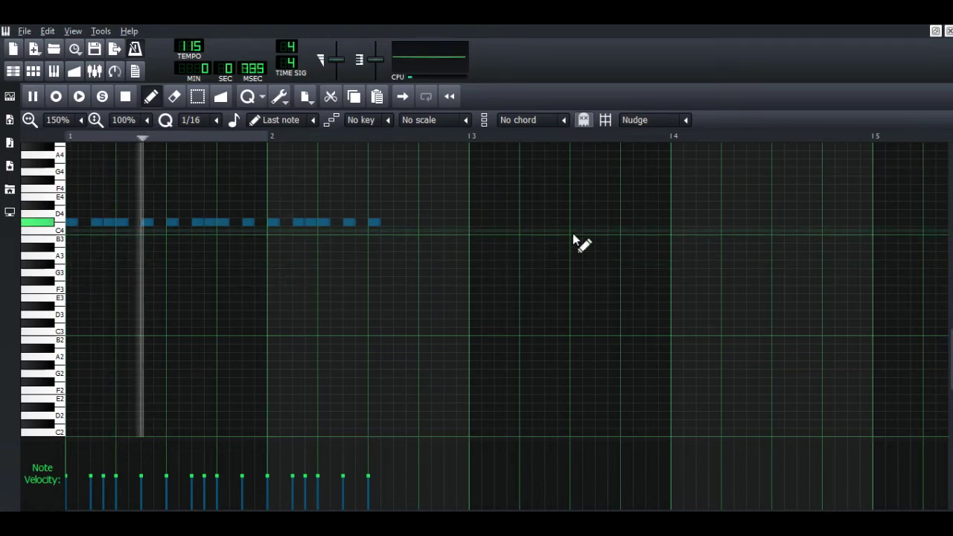
key("space")
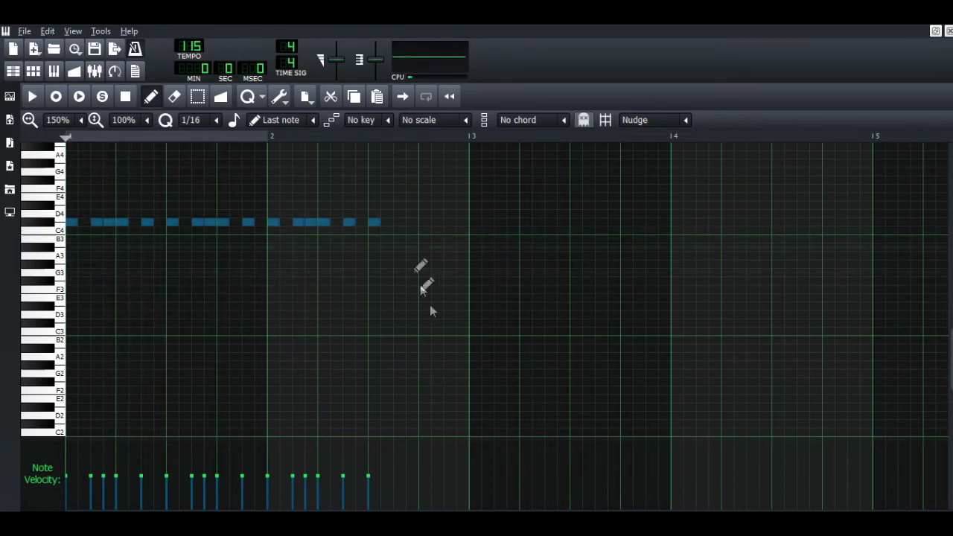
Switch to the media player and play the opening of the Melody example track
scroll(180, 310, "up", 4)
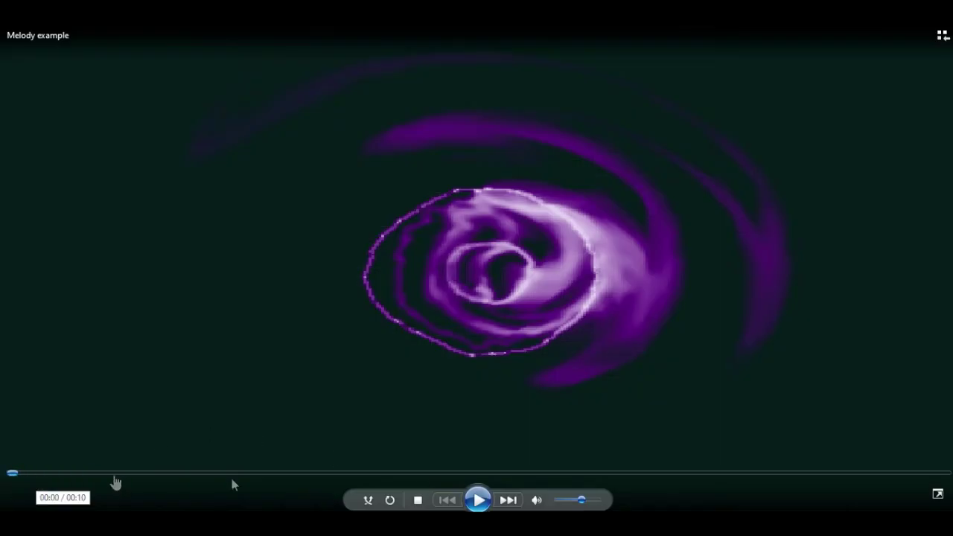
left_click(486, 503)
left_click(487, 503)
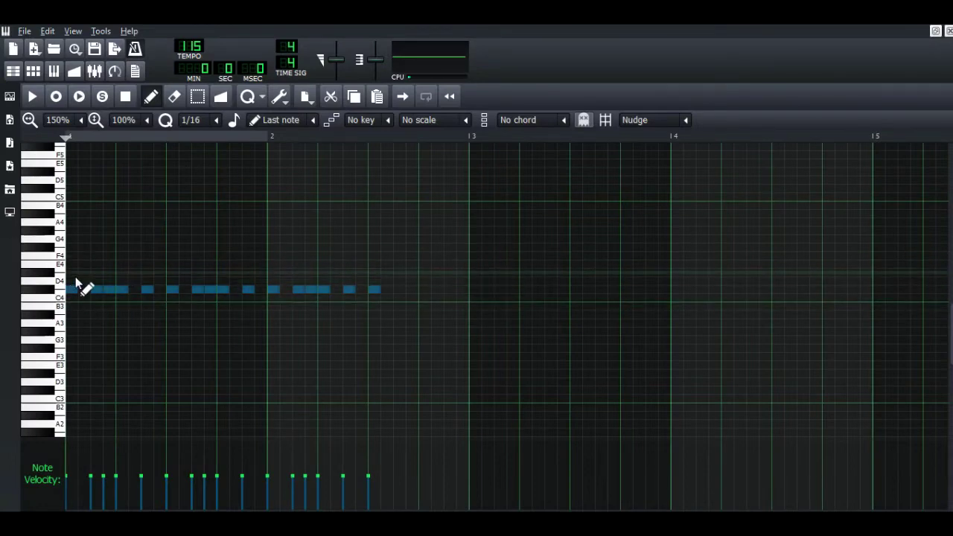
Back in LMMS, deselect all notes and raise the fourth note of bar 1 to E4, playing the melody before and after
left_click(160, 216, "ctrl")
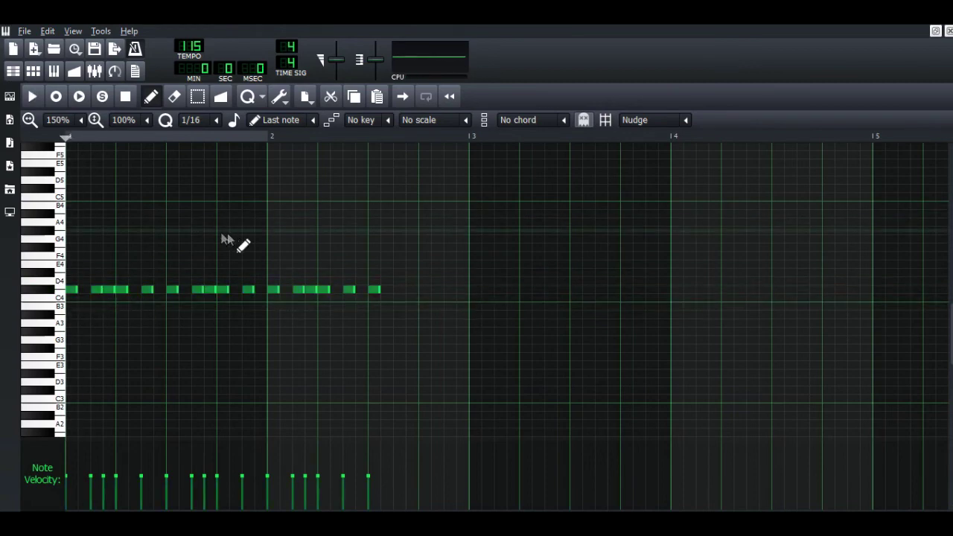
mouse_move(119, 291)
left_mouse_down()
mouse_move(129, 349)
mouse_move(121, 342)
mouse_move(121, 295)
left_mouse_up()
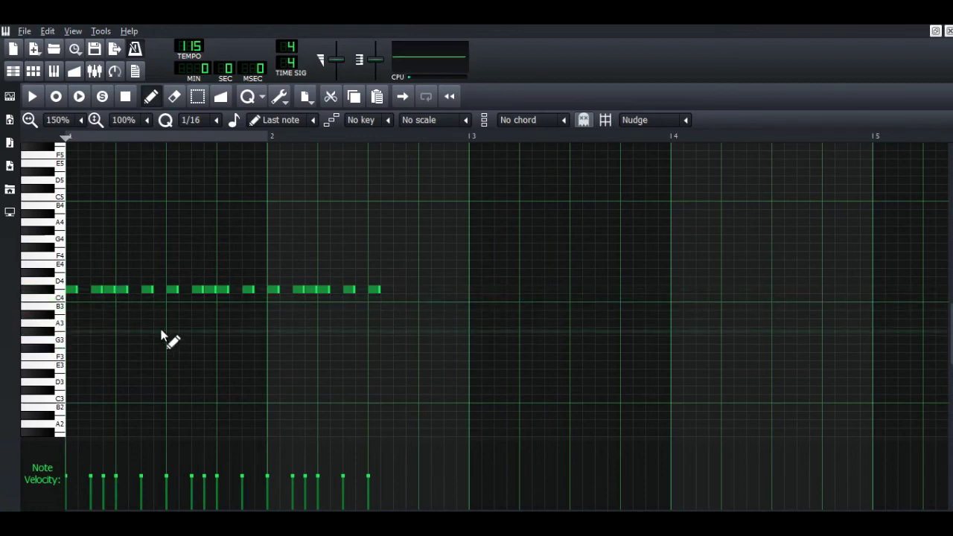
key("space")
key("space")
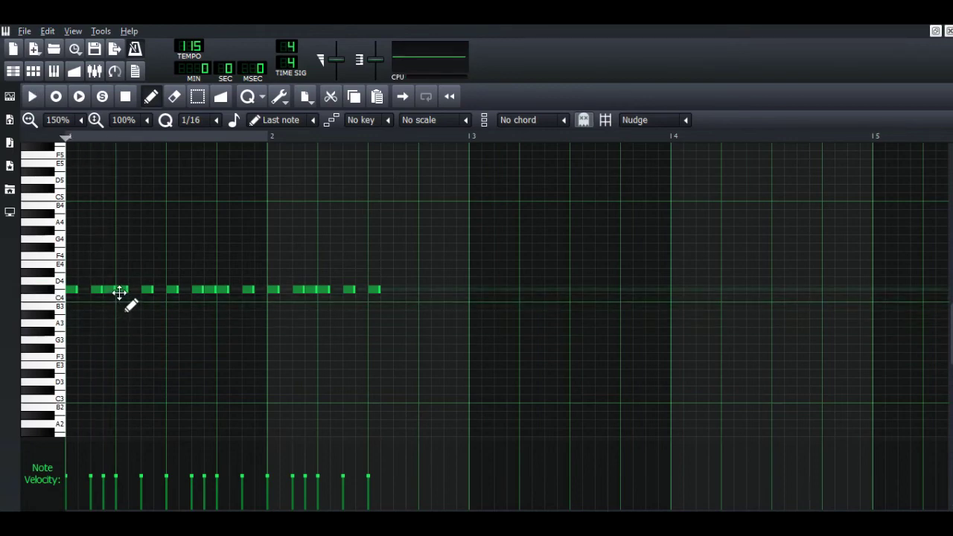
left_click_drag(119, 291, 121, 264)
key("space")
key("space")
Raise the fifth note of bar 1 to G#4 and the sixth to F#4, playing the melody after each change
left_click_drag(146, 289, 142, 230)
key("space")
key("space")
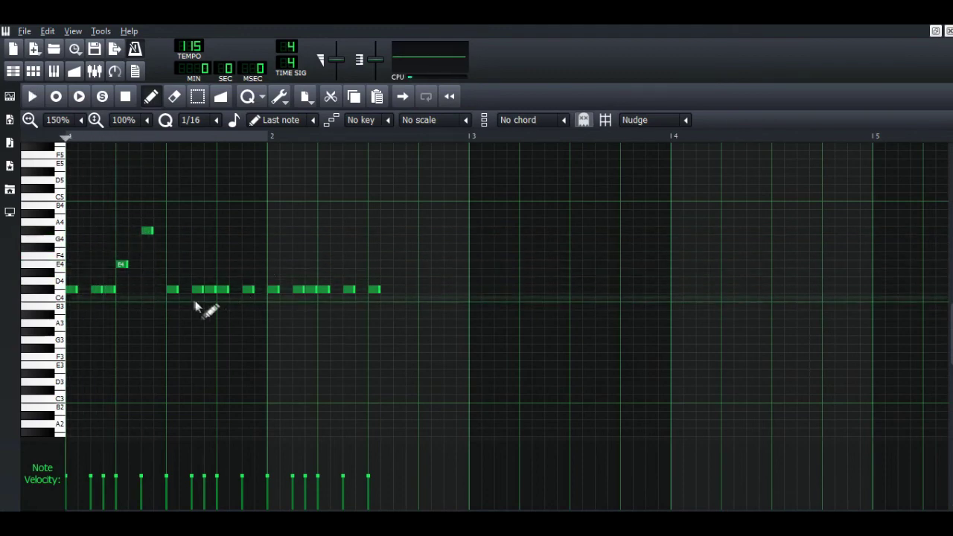
left_click_drag(174, 291, 170, 247)
key("space")
key("space")
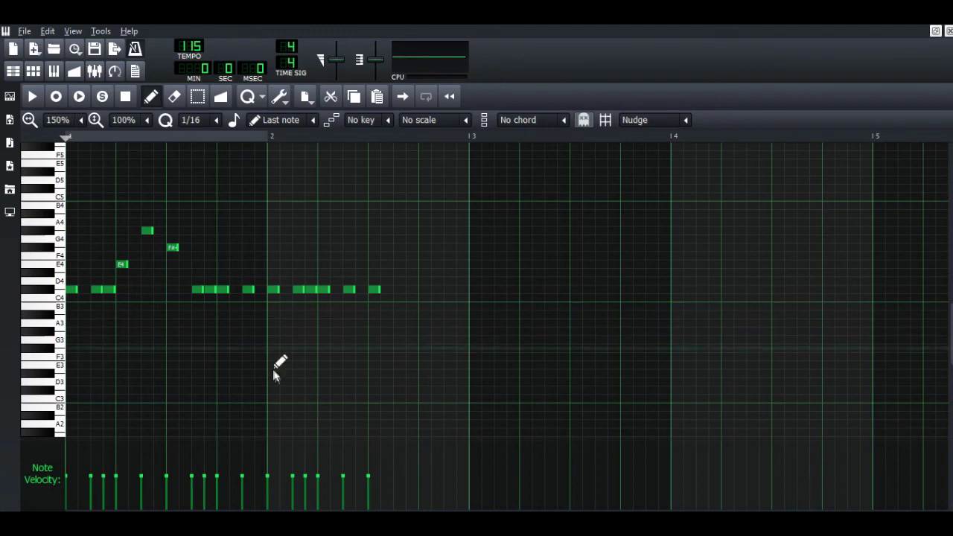
key("space")
key("space")
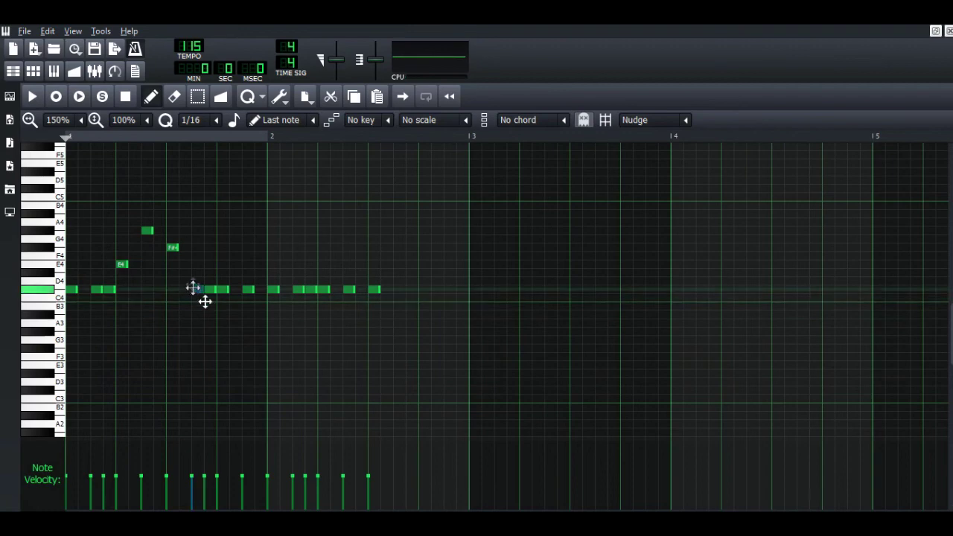
Raise the seventh and eighth notes of bar 1 to F#4 and the ninth to A4, and play the melody
left_click(195, 247)
mouse_move(213, 289)
left_mouse_down()
mouse_move(218, 266)
mouse_move(223, 294)
mouse_move(224, 224)
left_mouse_up()
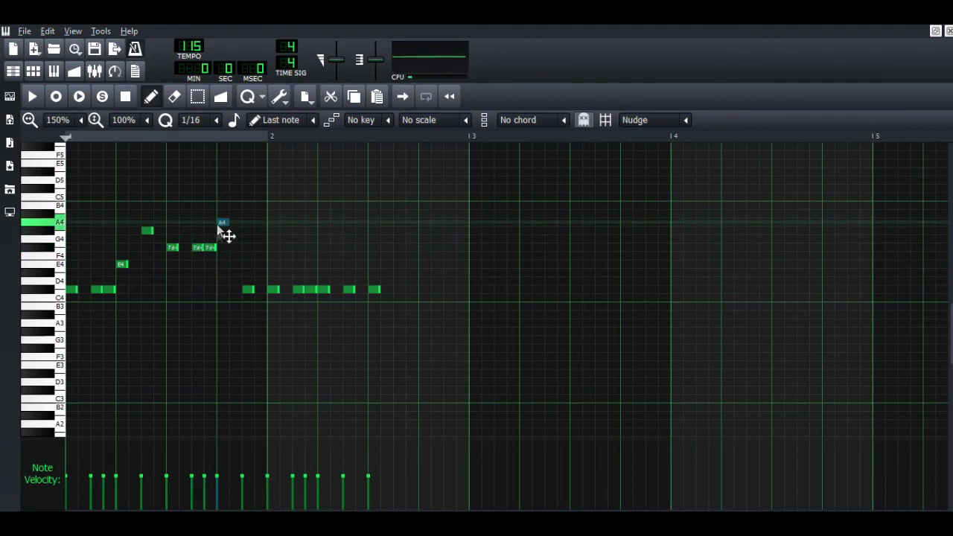
key("space")
key("space")
Raise the last note of bar 1 to C#5 and the first note of bar 2 to C5, playing the melody after each change
left_click_drag(249, 291, 249, 201)
key("space")
key("space")
scroll(339, 316, "up", 5)
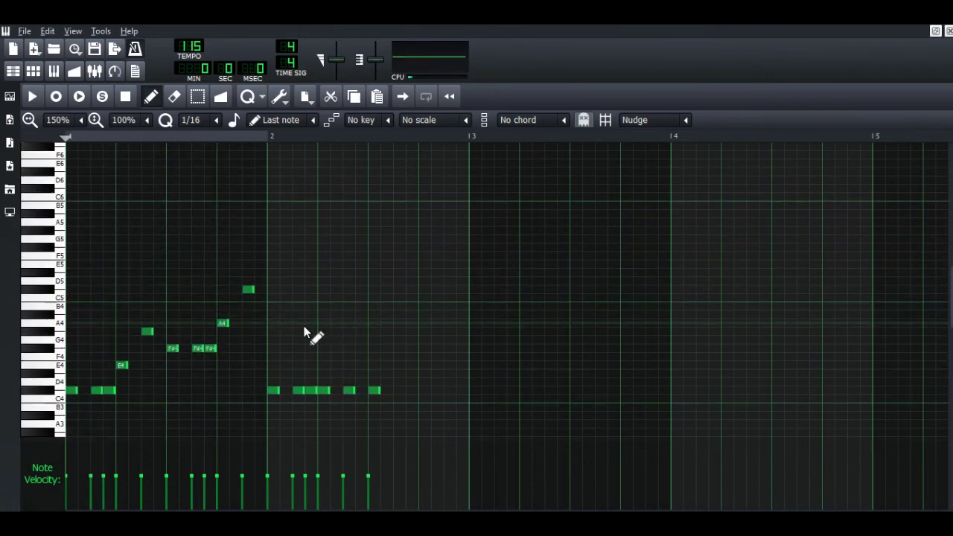
scroll(313, 336, "down", 3)
left_click_drag(269, 322, 270, 231)
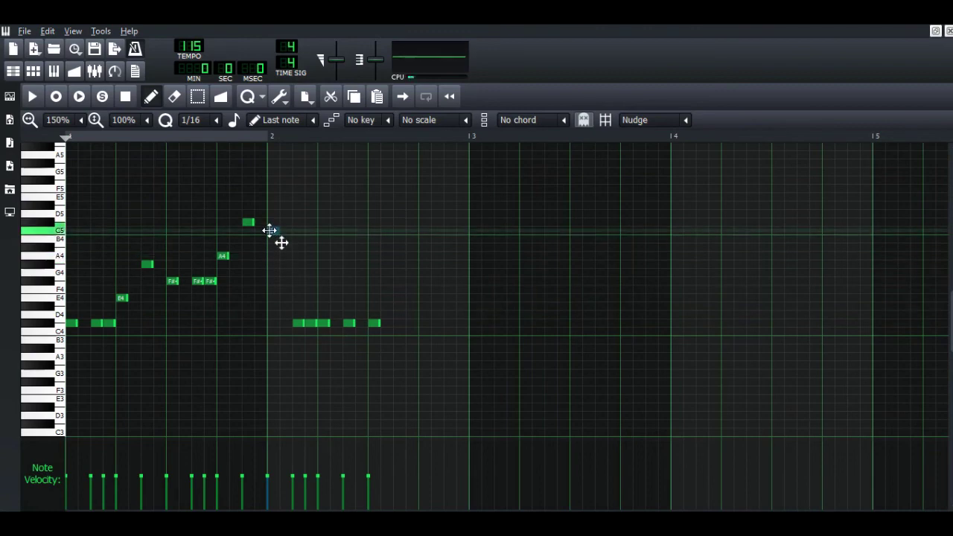
key("space")
scroll(374, 305, "down", 2)
scroll(387, 313, "up", 1)
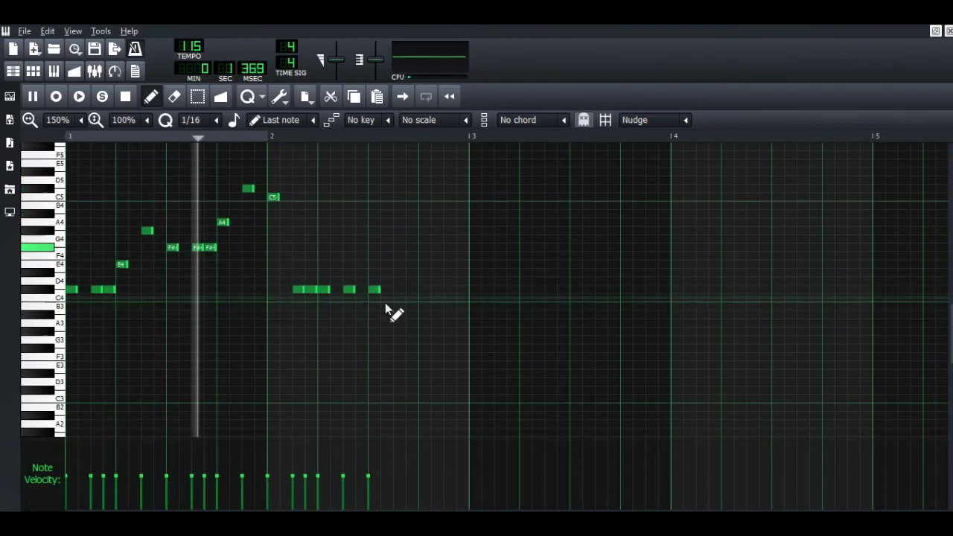
key("space")
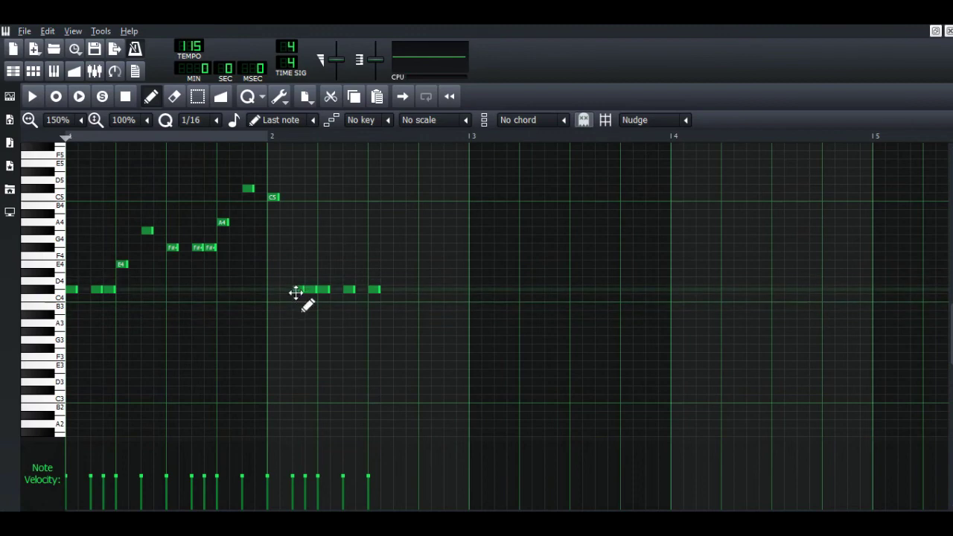
Raise the second and third notes of bar 2 to G#4, and sound them against the bar's first note
left_click_drag(295, 291, 296, 228)
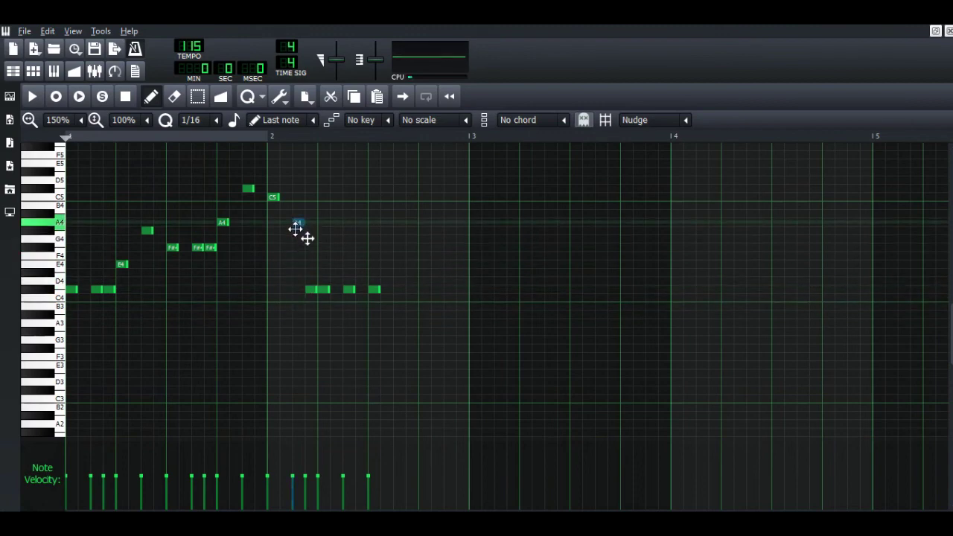
left_click_drag(308, 291, 304, 230)
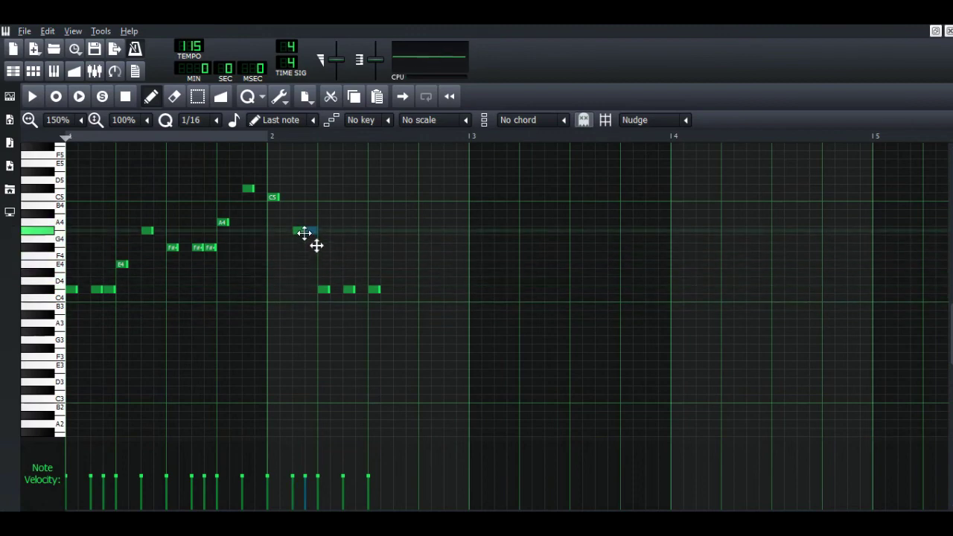
left_click(273, 198)
left_click(301, 230)
Raise the last three notes of bar 2 to D#5, E5 and C#5, playing the melody after the first of them
left_click_drag(323, 294, 321, 172)
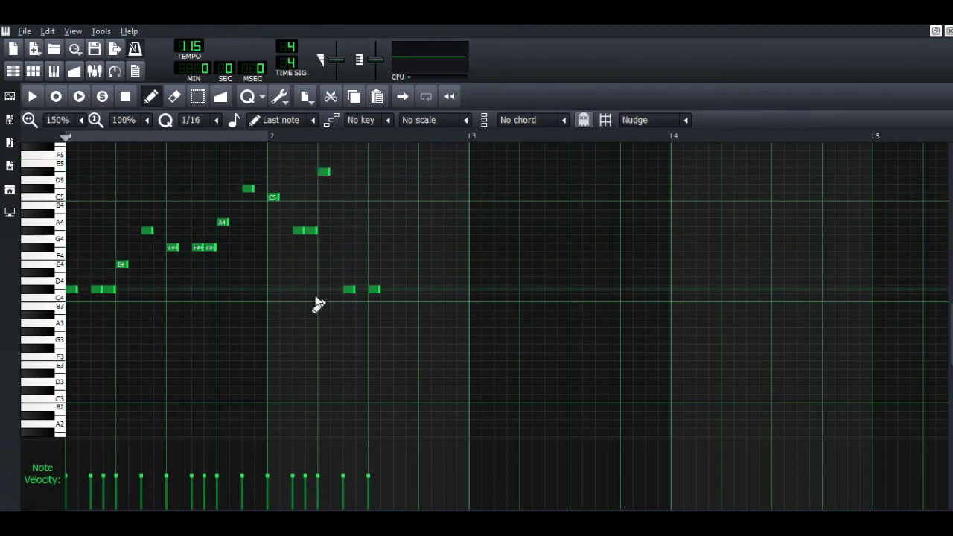
key("space")
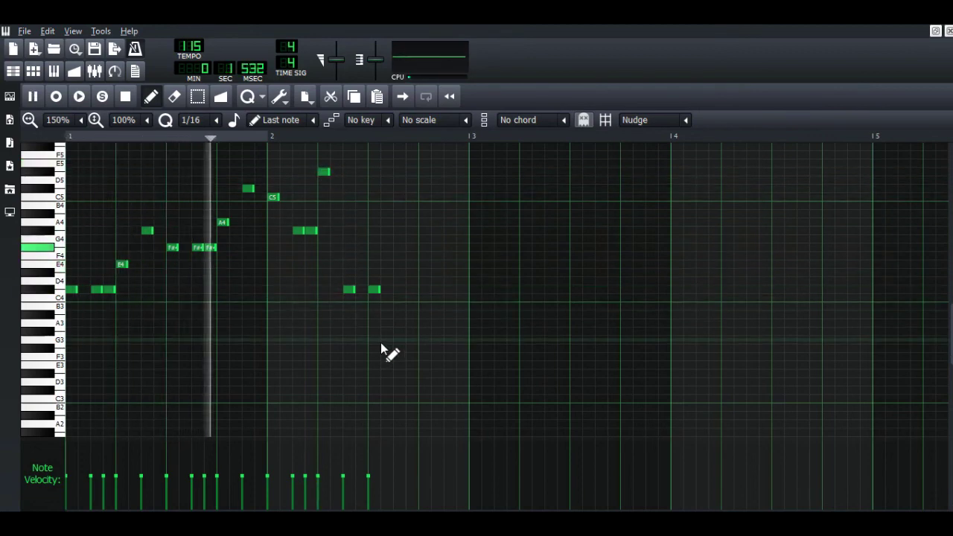
key("space")
right_click(321, 172)
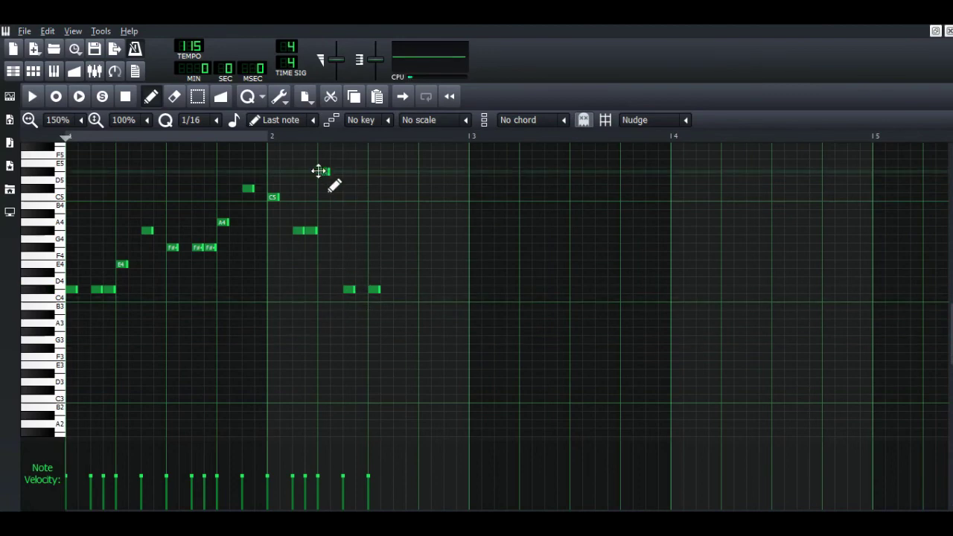
left_click(322, 172)
left_click_drag(346, 290, 347, 162)
left_click_drag(371, 290, 370, 190)
Play the two-bar melody, and play the Melody example track in the media player for comparison
key("space")
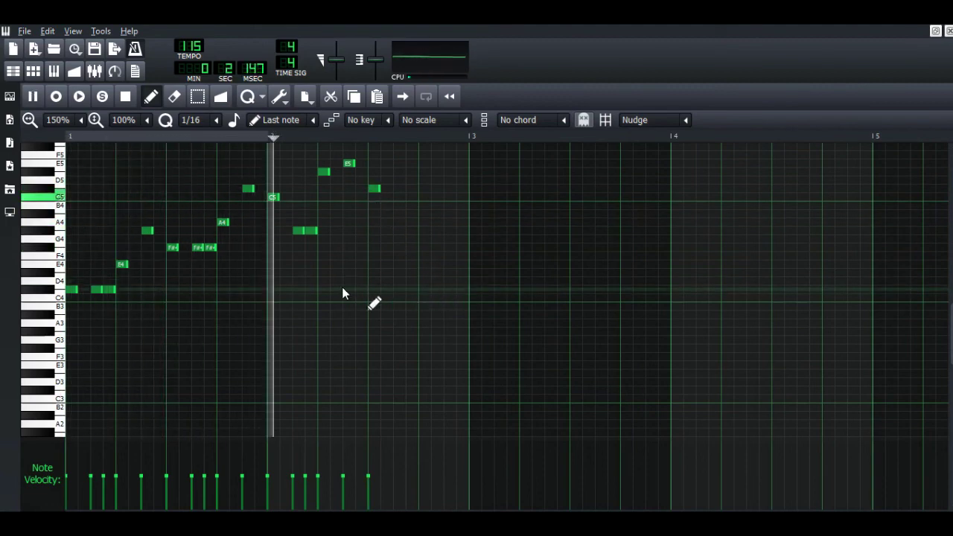
key("space")
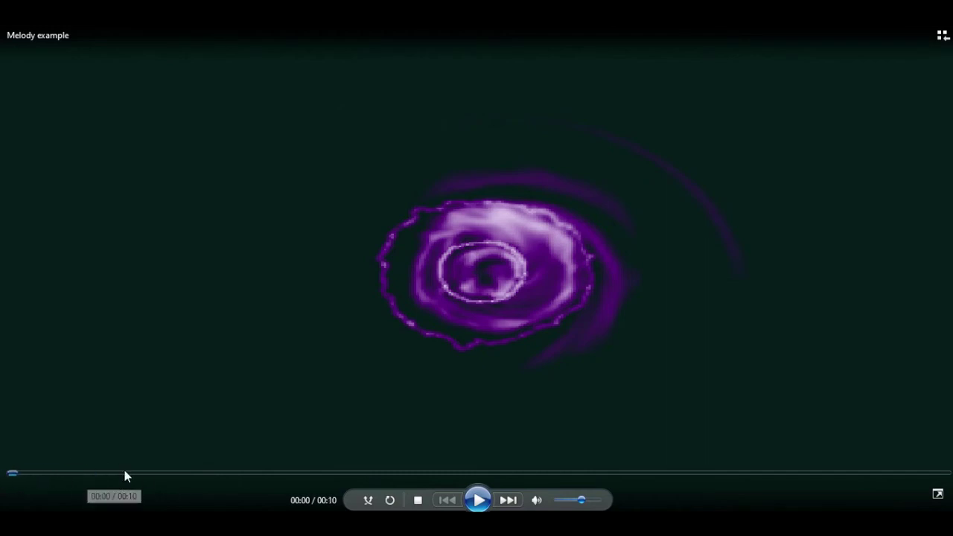
left_click(479, 501)
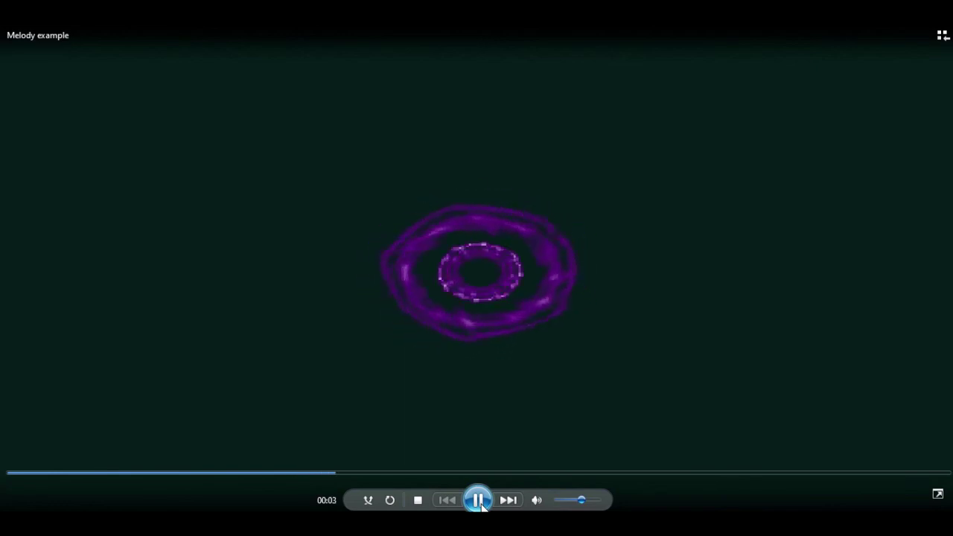
left_click(479, 500)
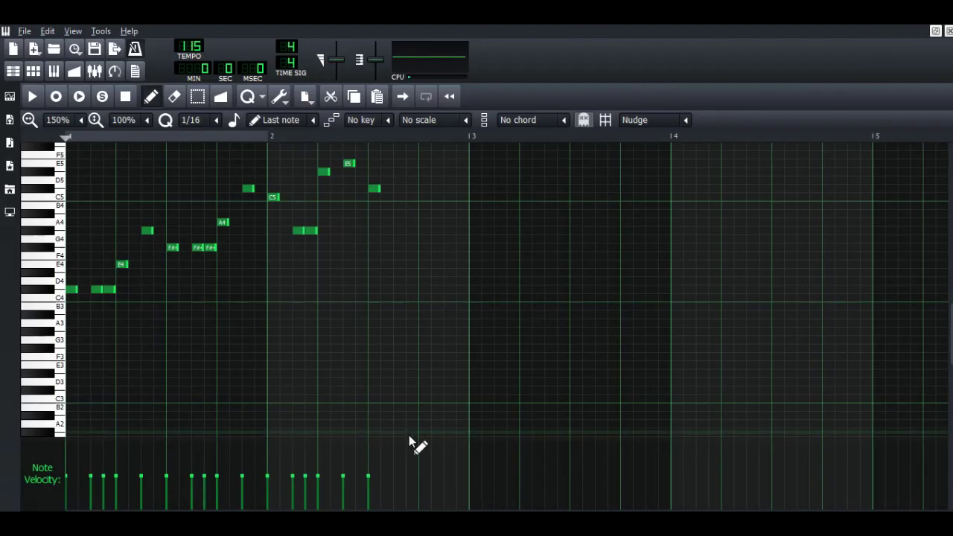
Back in LMMS, move the second and third notes of bar 2 up to C5 and play the corrected melody
left_click_drag(298, 231, 301, 197)
key("space")
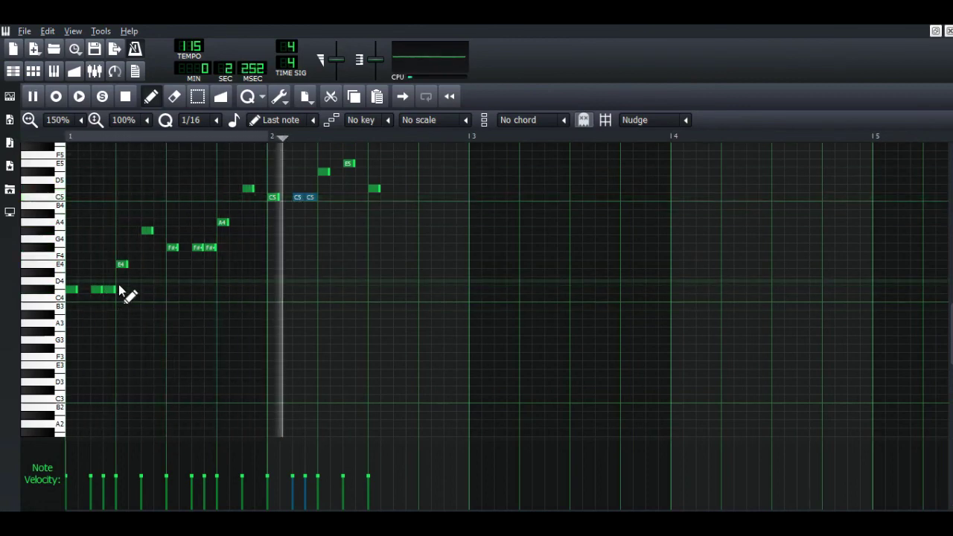
key("space")
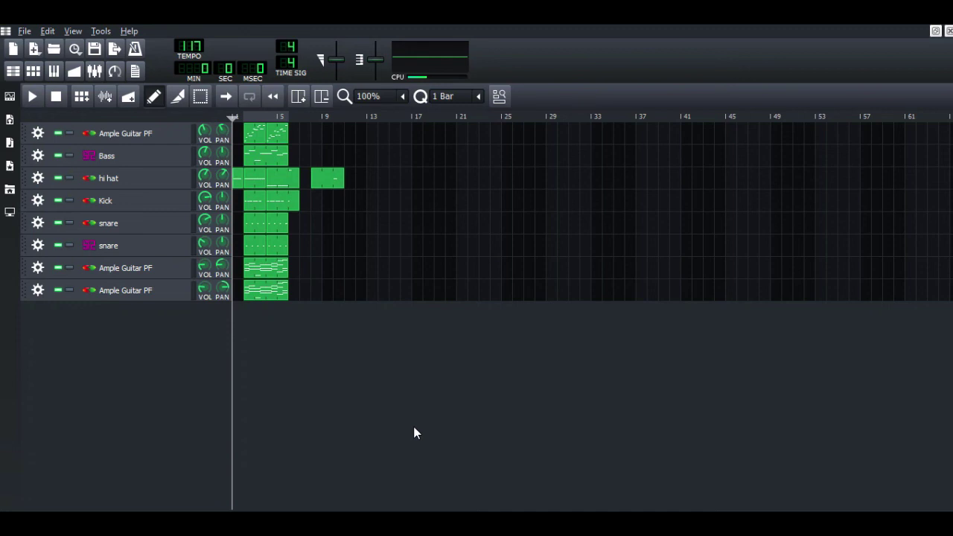
Play the full guitar, bass and drum arrangement from the start in the Song-Editor
key("space")
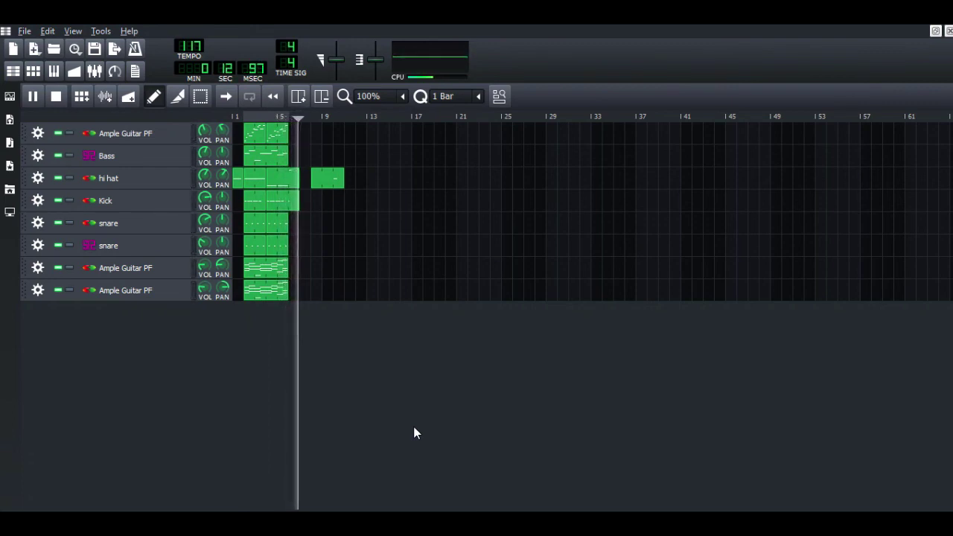
key("space")
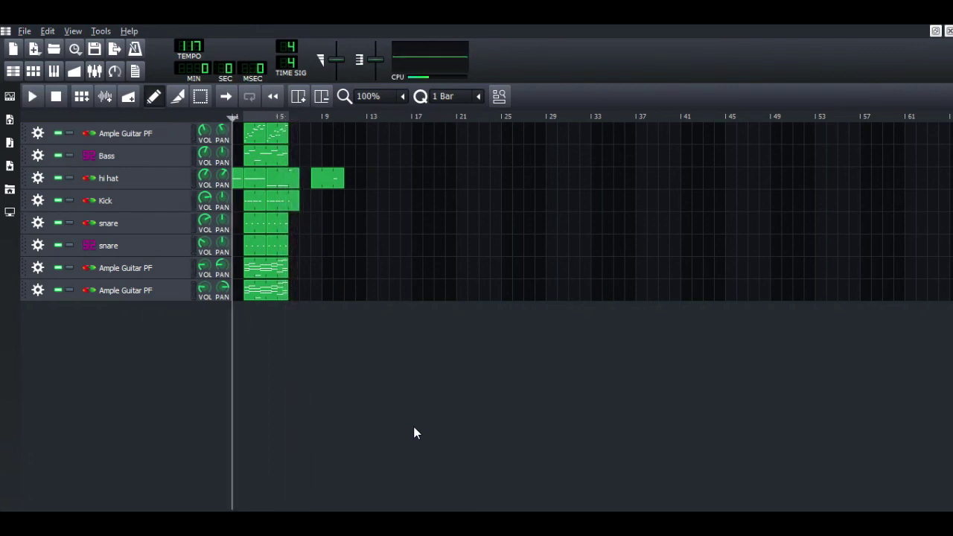